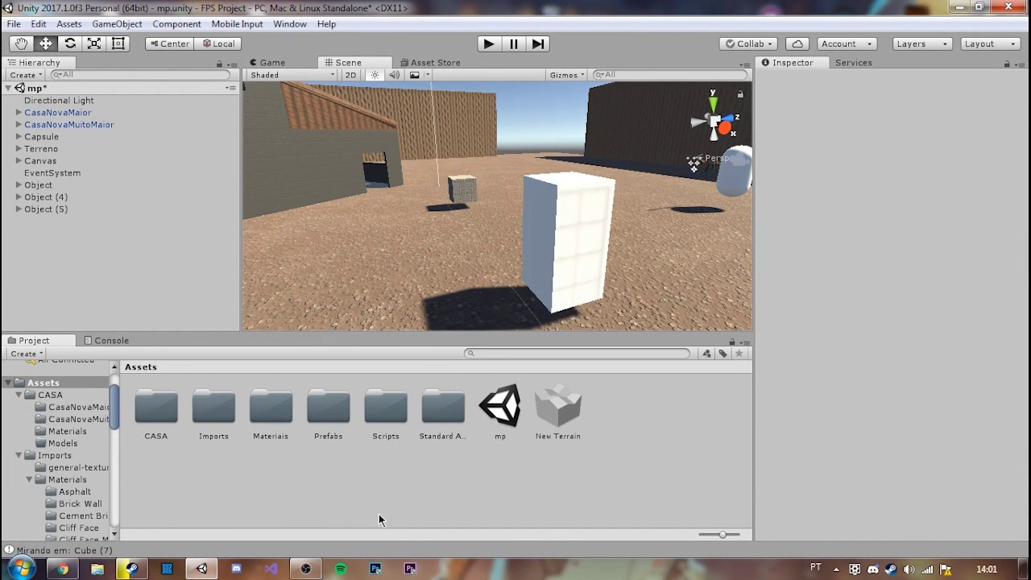
- Fly the scene camera around the level, then switch to the Asset Store
mouse_move(580, 161)
right_mouse_down()
mouse_move(604, 142)
mouse_move(344, 130)
mouse_move(124, 540)
mouse_move(449, 149)
mouse_move(481, 137)
right_mouse_up()
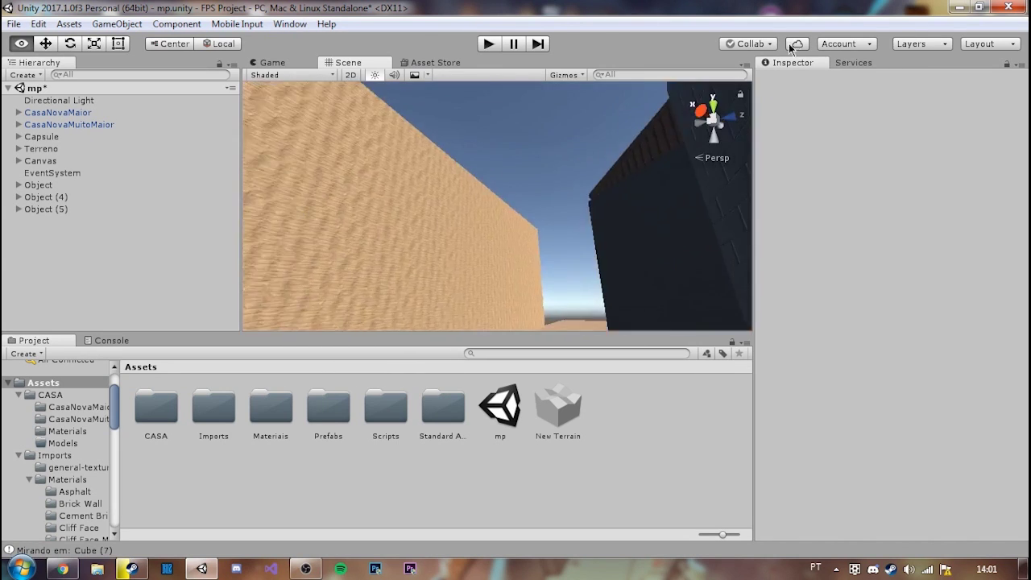
mouse_move(482, 137)
right_mouse_down()
mouse_move(780, 117)
mouse_move(534, 151)
mouse_move(698, 152)
right_mouse_up()
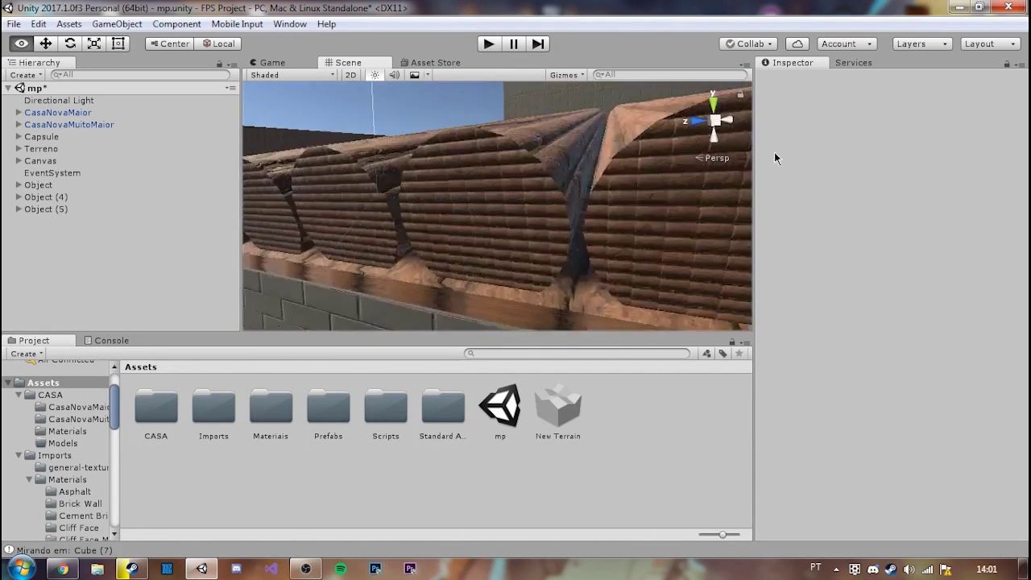
mouse_move(698, 153)
right_mouse_down()
mouse_move(143, 231)
mouse_move(251, 177)
right_mouse_up()
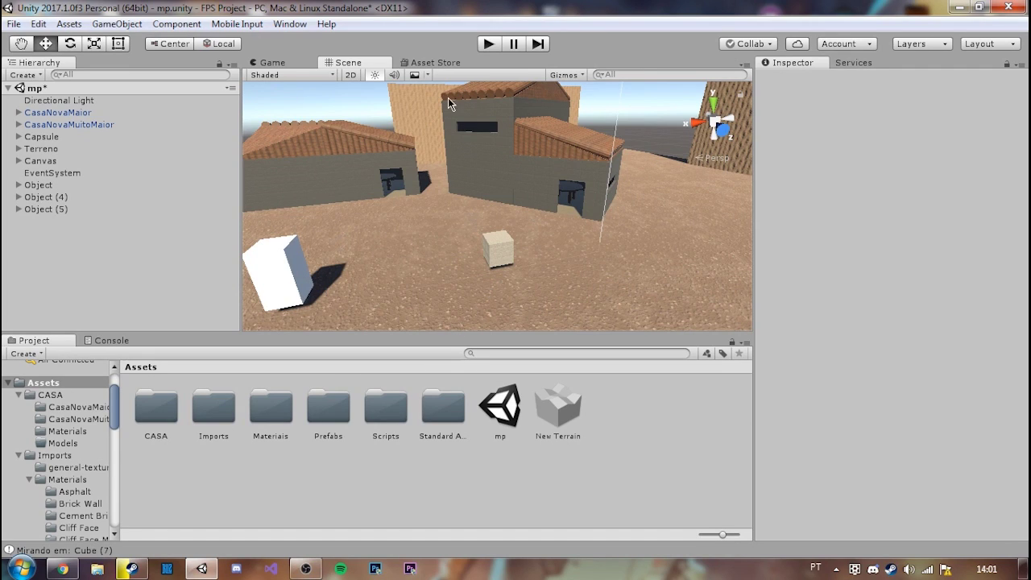
left_click(463, 65)
type("post process")
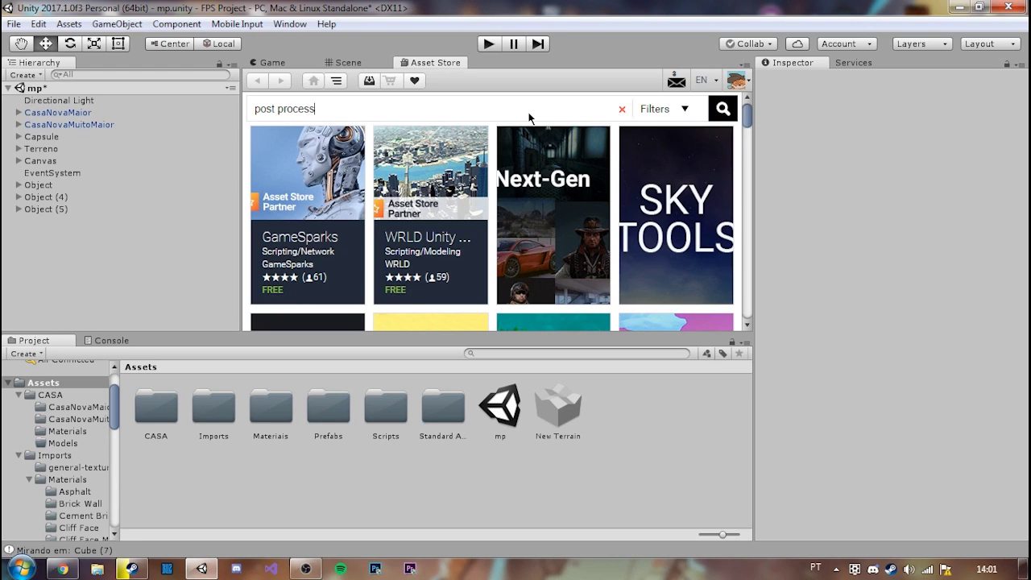
- Search 'post process' and import the free Post Processing Stack, then open its PostProcessing folder
key("Return")
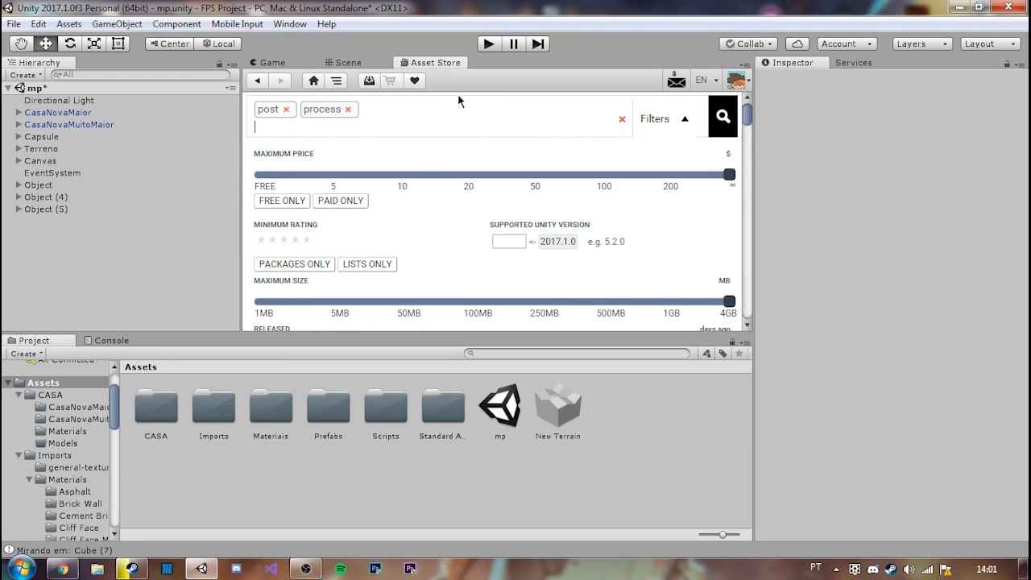
scroll(419, 181, "down", 5)
scroll(413, 223, "down", 5)
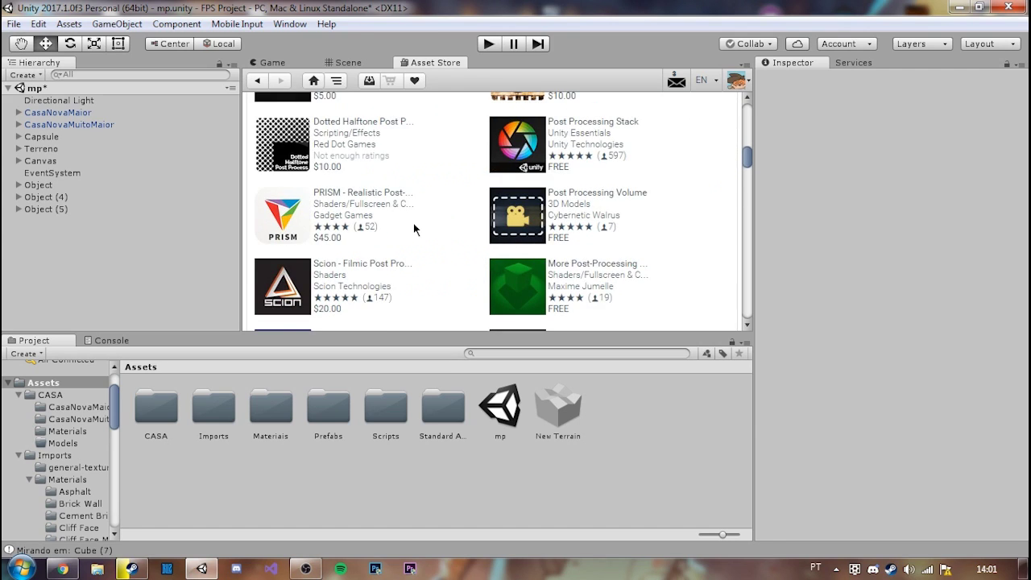
left_click(515, 145)
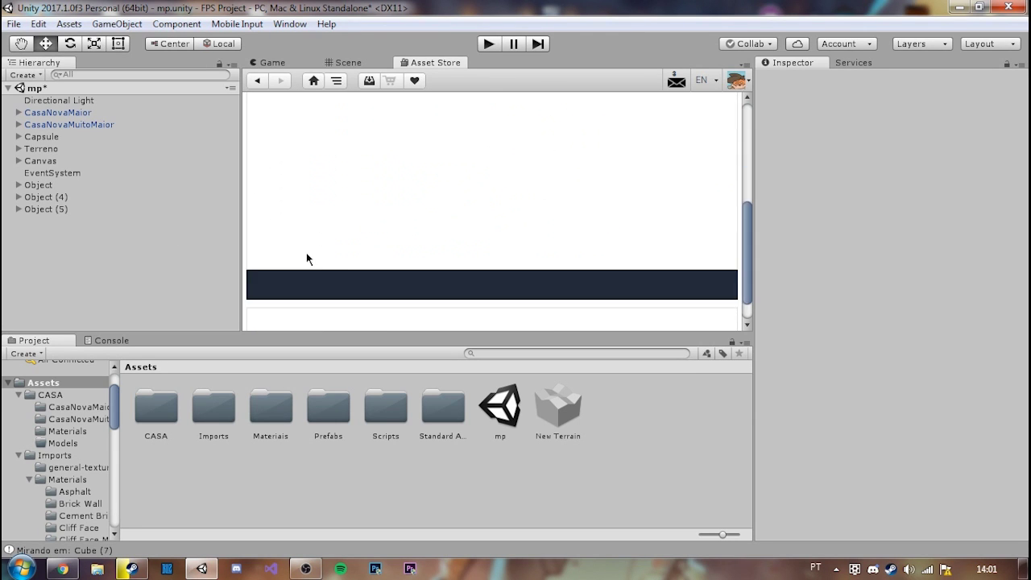
scroll(388, 235, "down", 5)
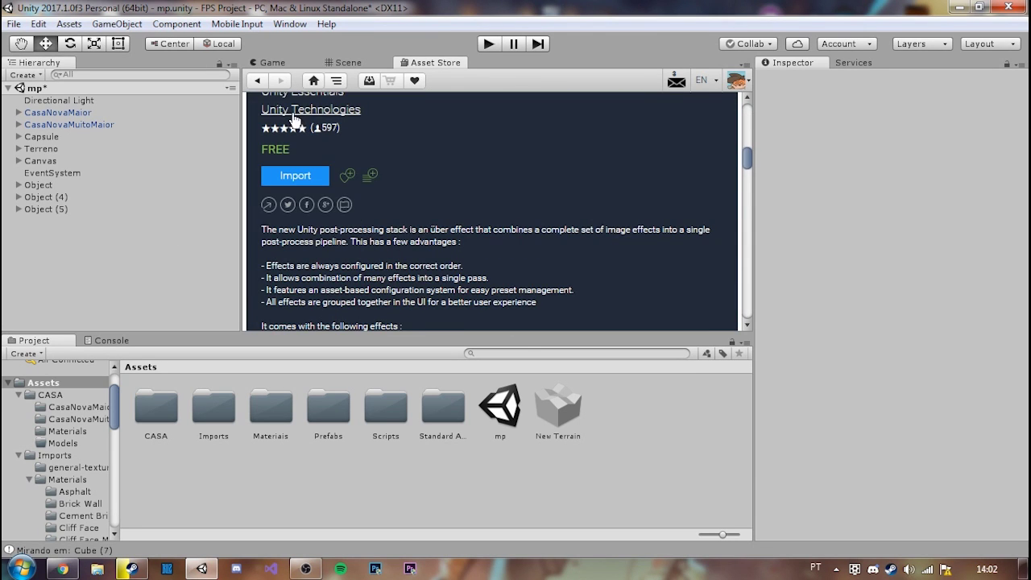
left_click(294, 183)
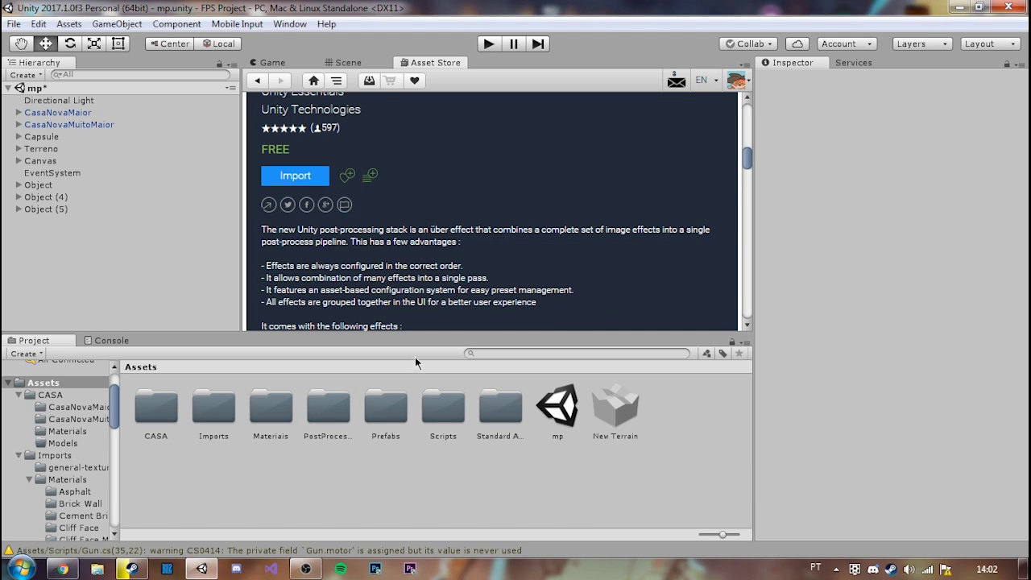
double_click(327, 411)
- Create a Post-Processing Profile named 'Post Processing' in the PostProcessing folder
right_click(541, 453)
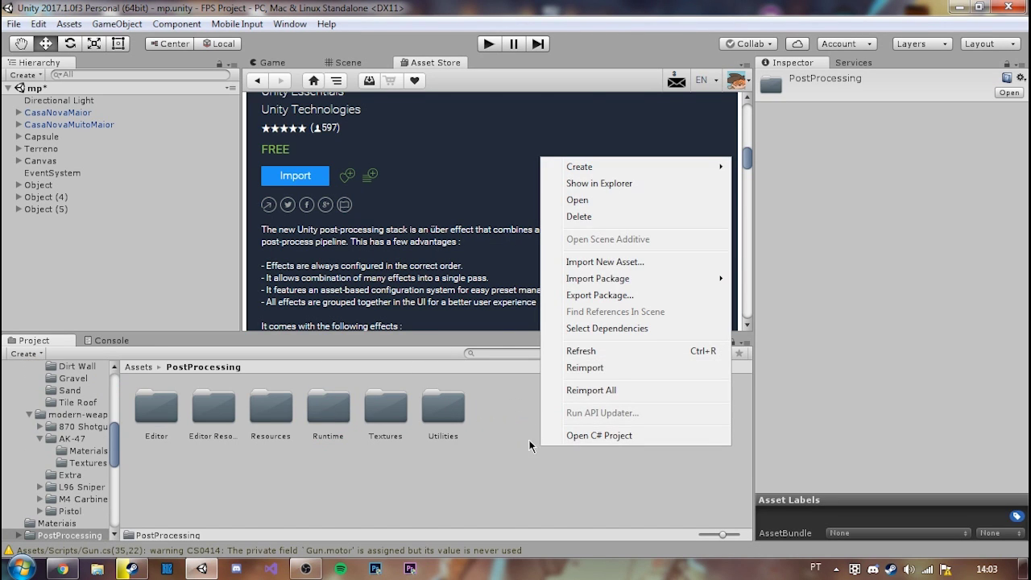
mouse_move(667, 165)
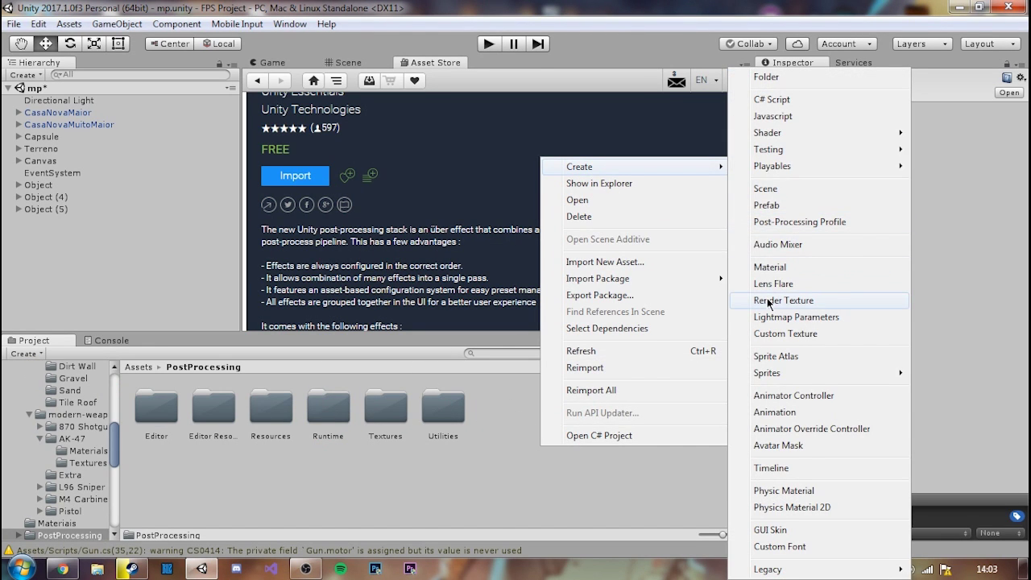
left_click(790, 221)
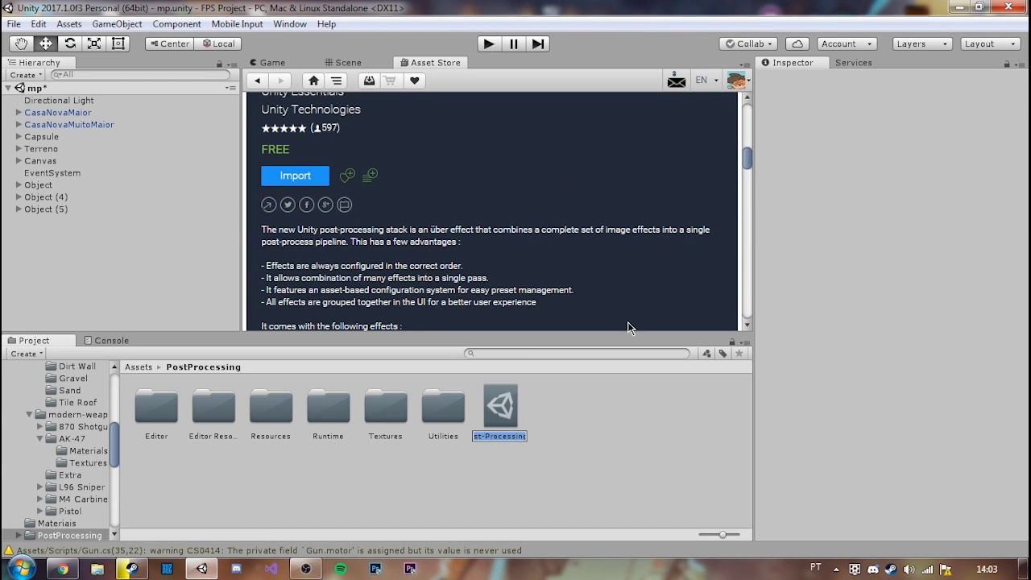
type("Proc")
type("essing")
key("Return")
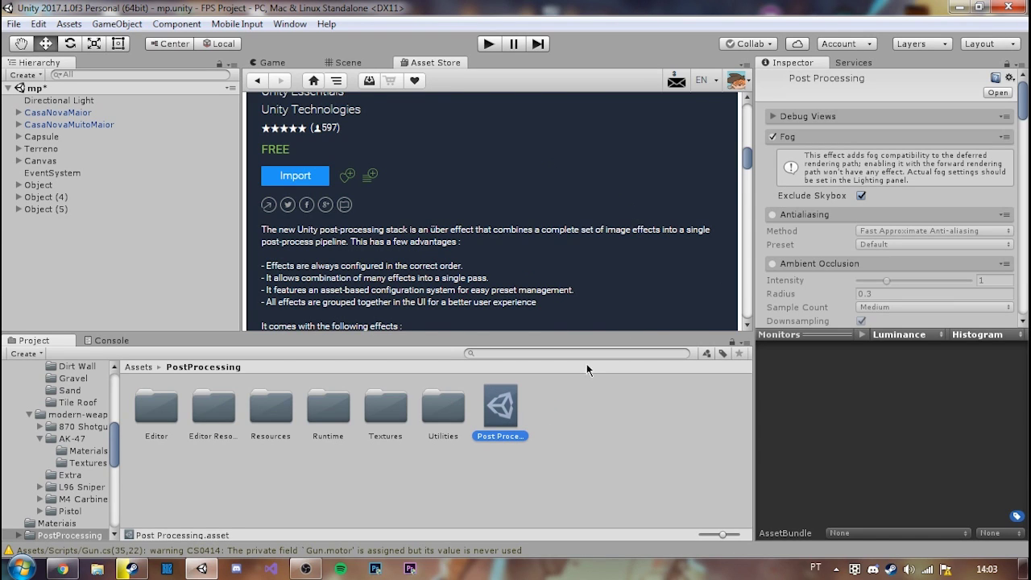
left_click(32, 137)
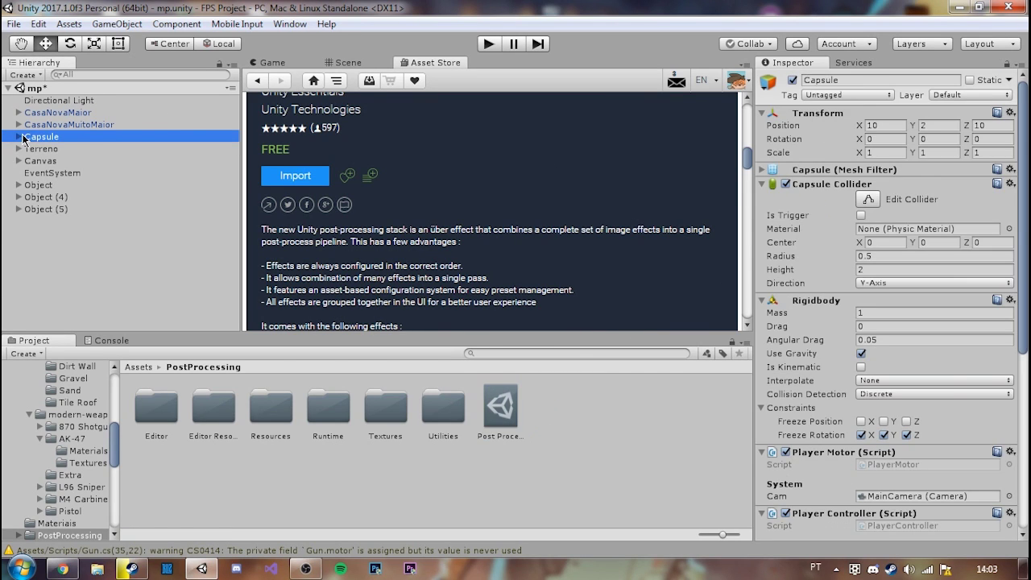
- Expand Capsule and select its MainCamera child
left_click(19, 137)
left_click(56, 149)
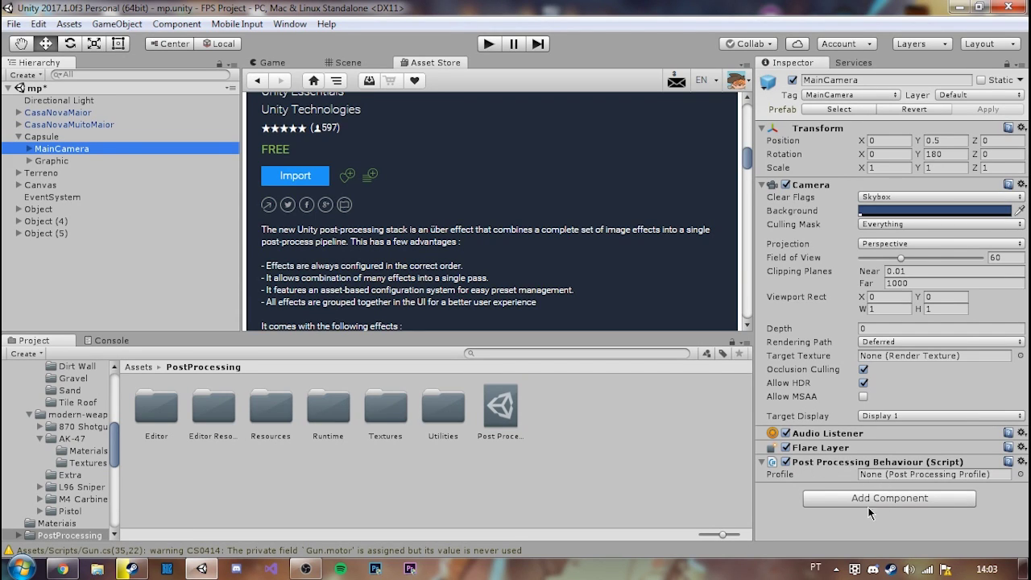
left_click(612, 454)
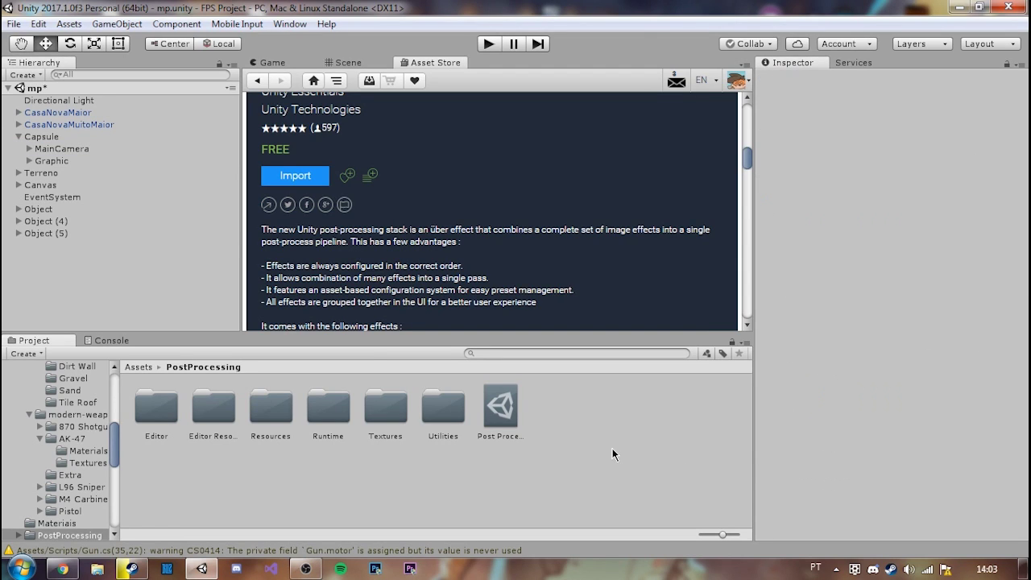
left_click(44, 150)
- Add a Post-Processing Behaviour using the Post Processing profile, then show the Game view
left_click(839, 501)
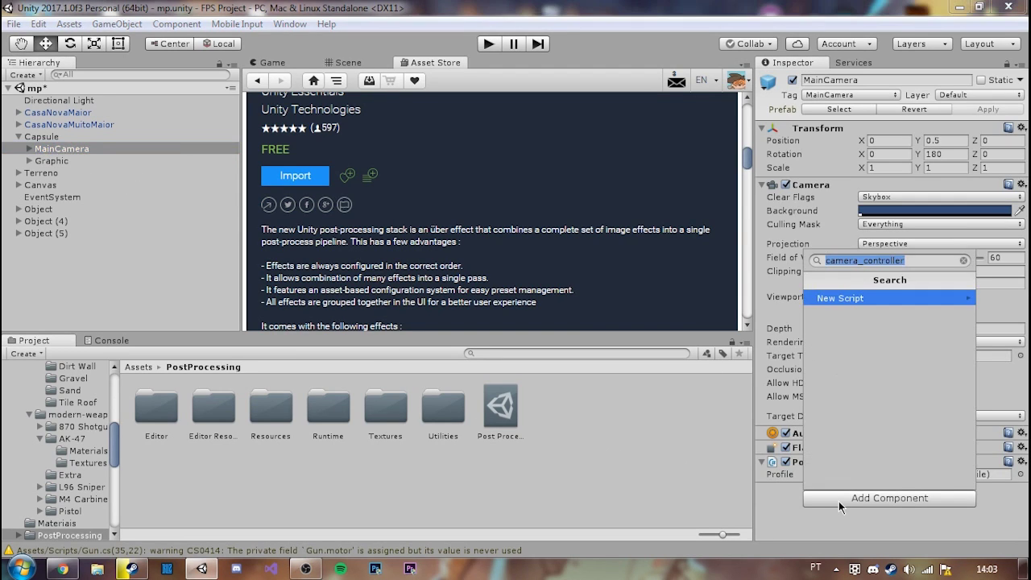
type("post")
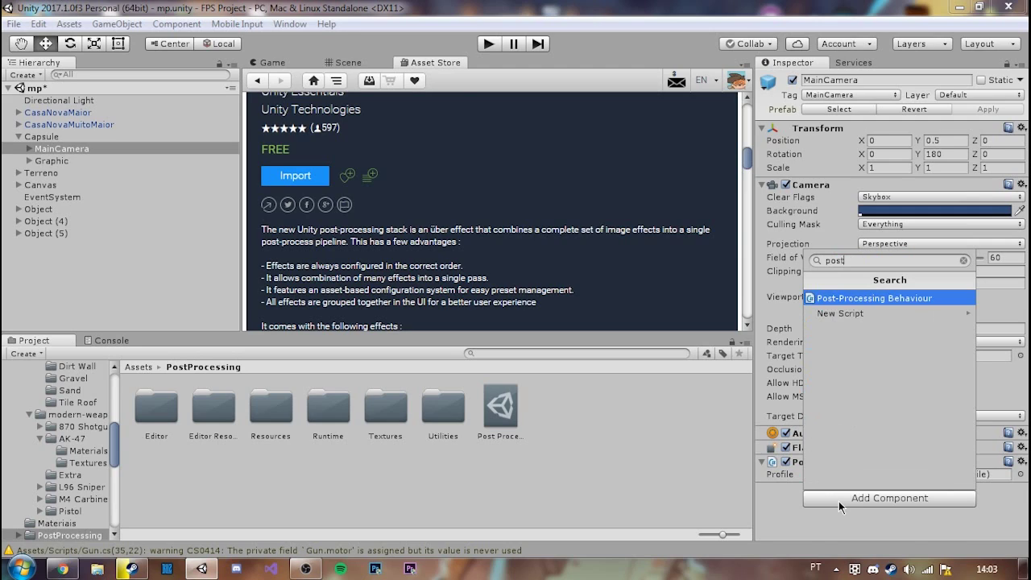
left_click(874, 299)
left_click_drag(500, 427, 939, 474)
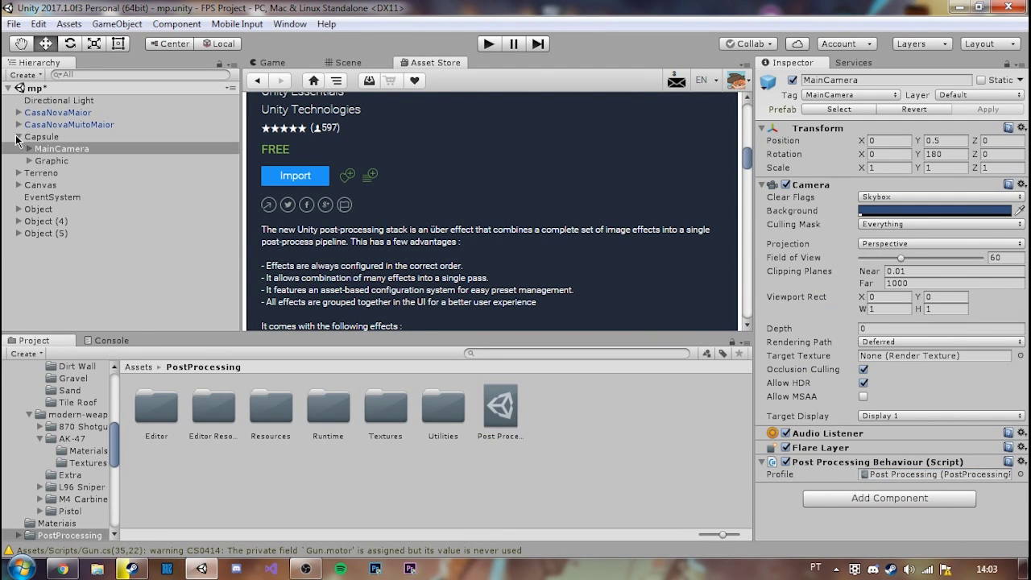
left_click(18, 137)
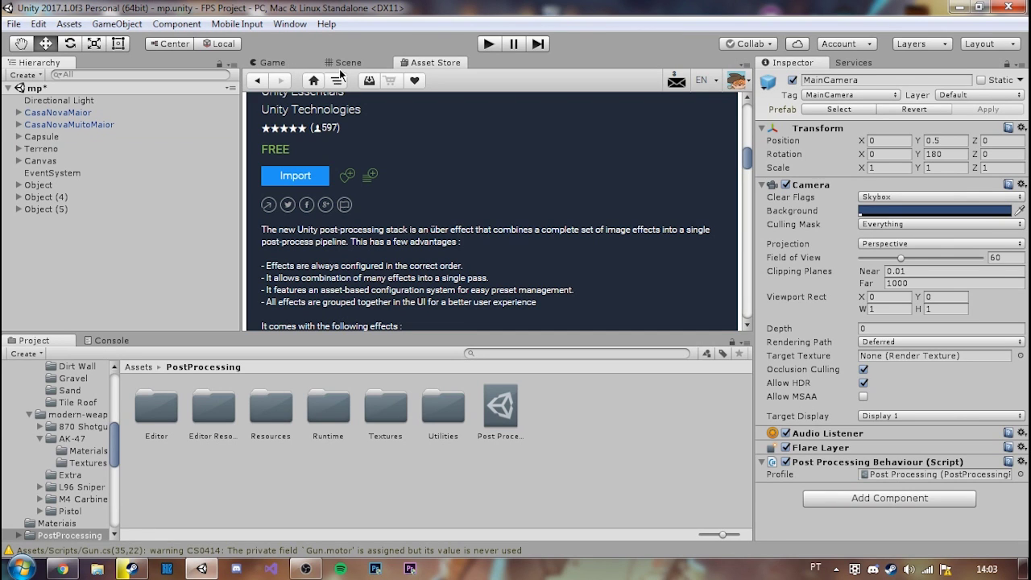
left_click(272, 62)
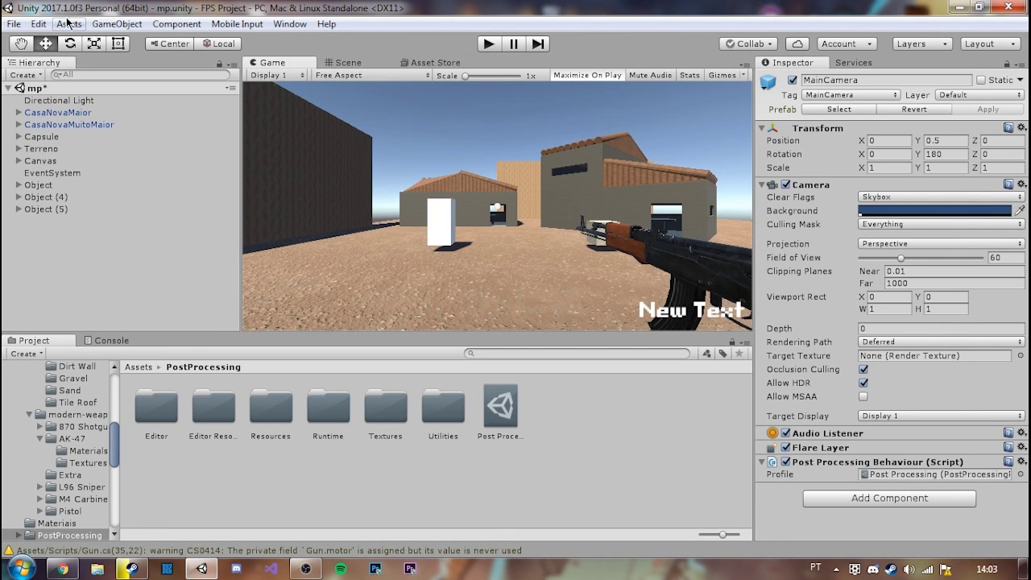
- Open the Player Settings from the Build Settings window
left_click(38, 24)
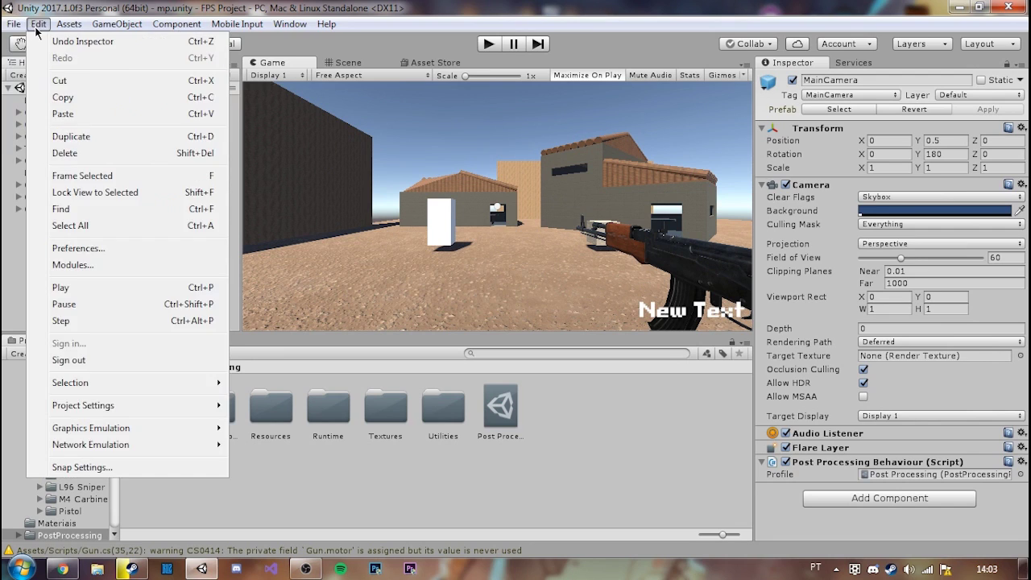
mouse_move(14, 24)
left_click(71, 176)
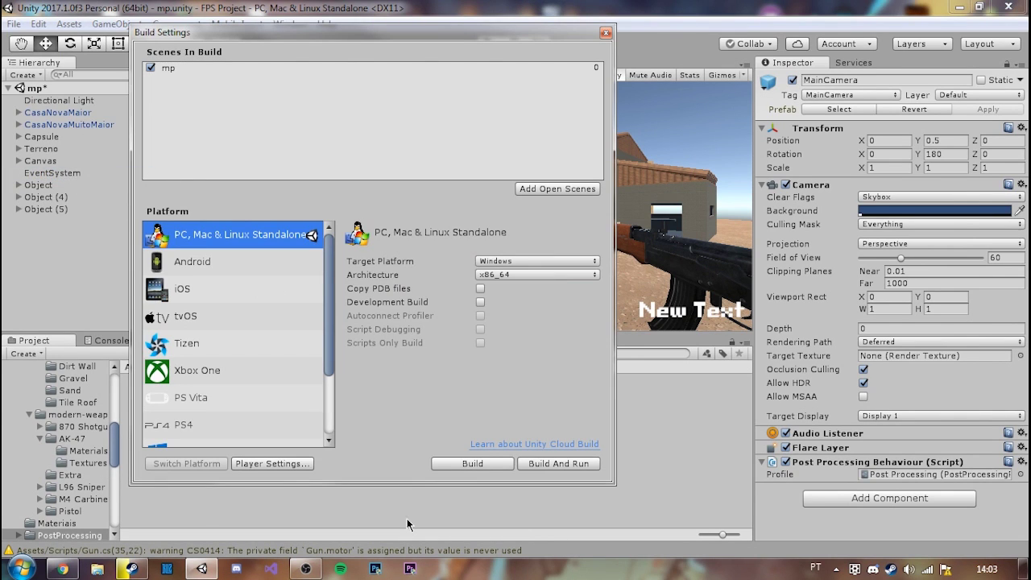
left_click(288, 465)
left_click(604, 34)
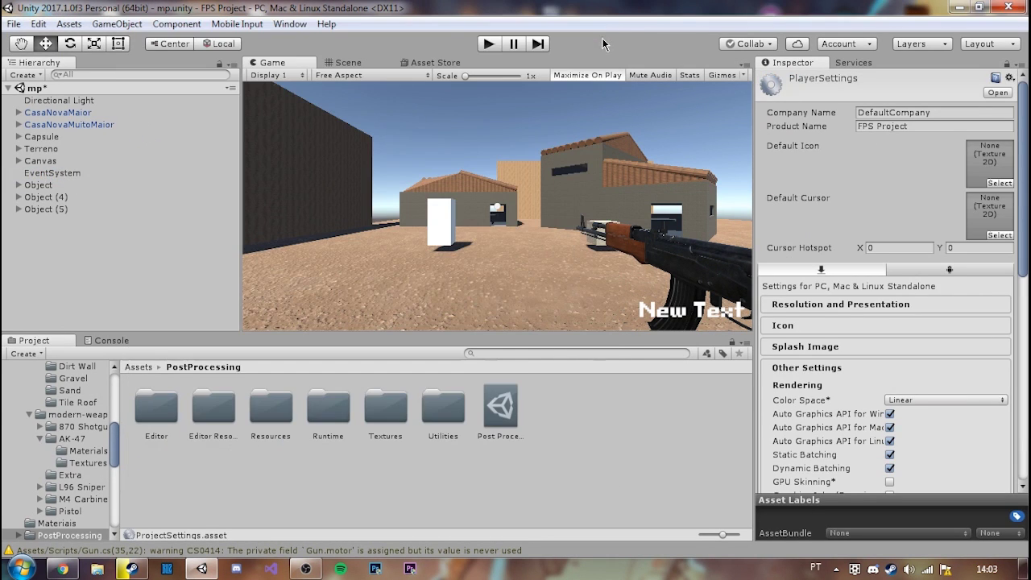
- Set the project's Color Space to Linear and return to the Scene view
scroll(858, 168, "down", 3)
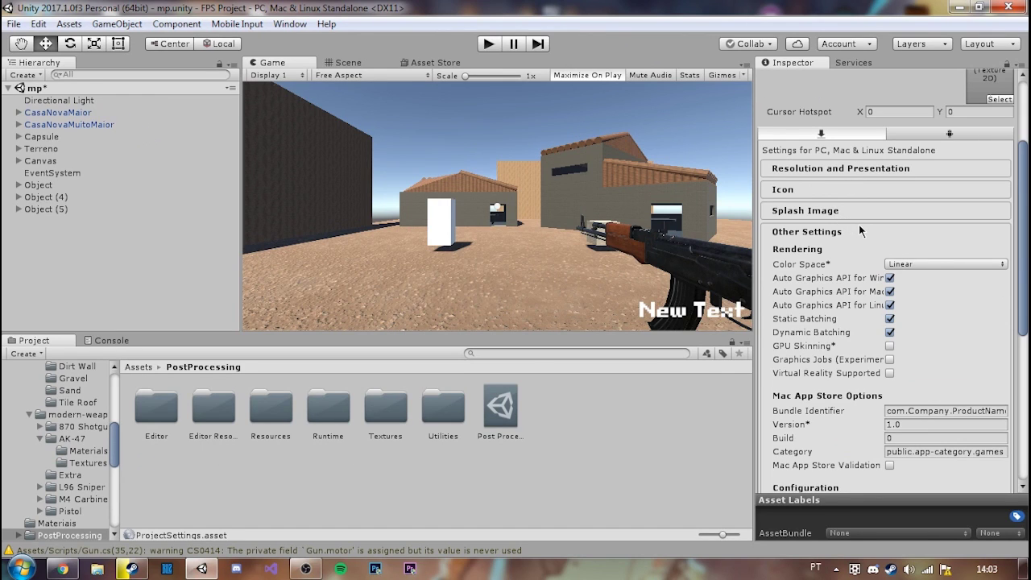
left_click(943, 263)
left_click(943, 276)
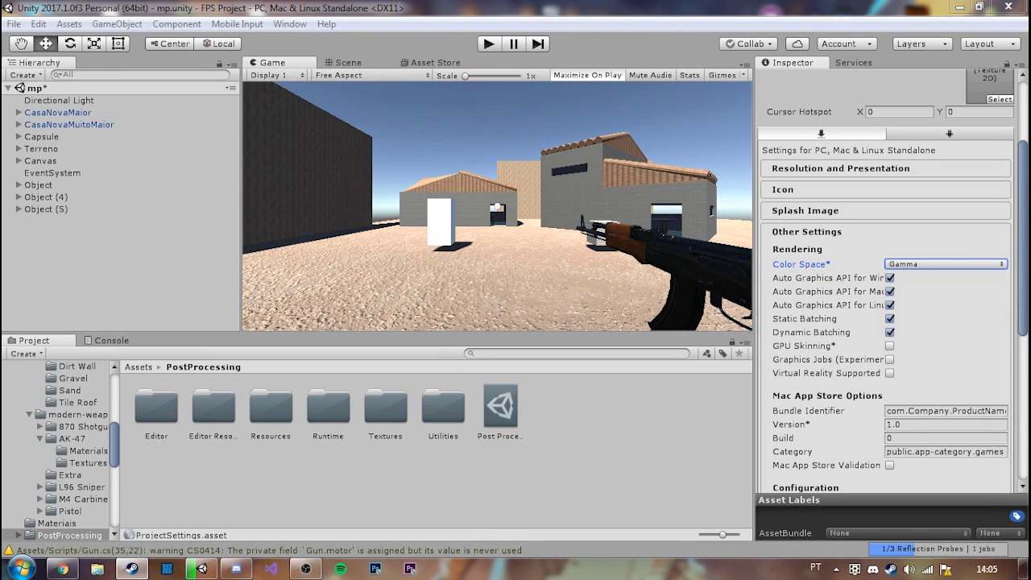
left_click(546, 249)
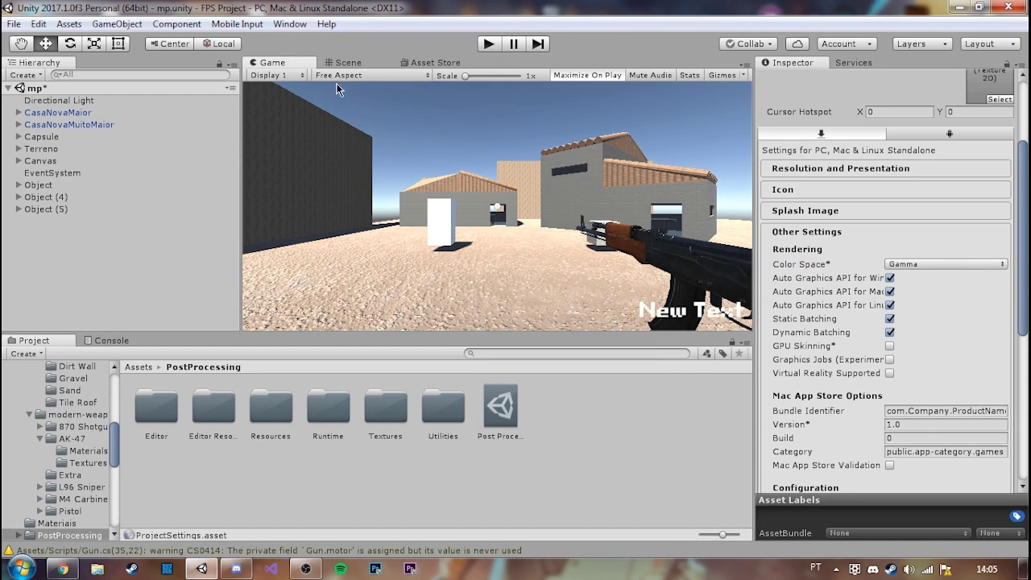
left_click(956, 264)
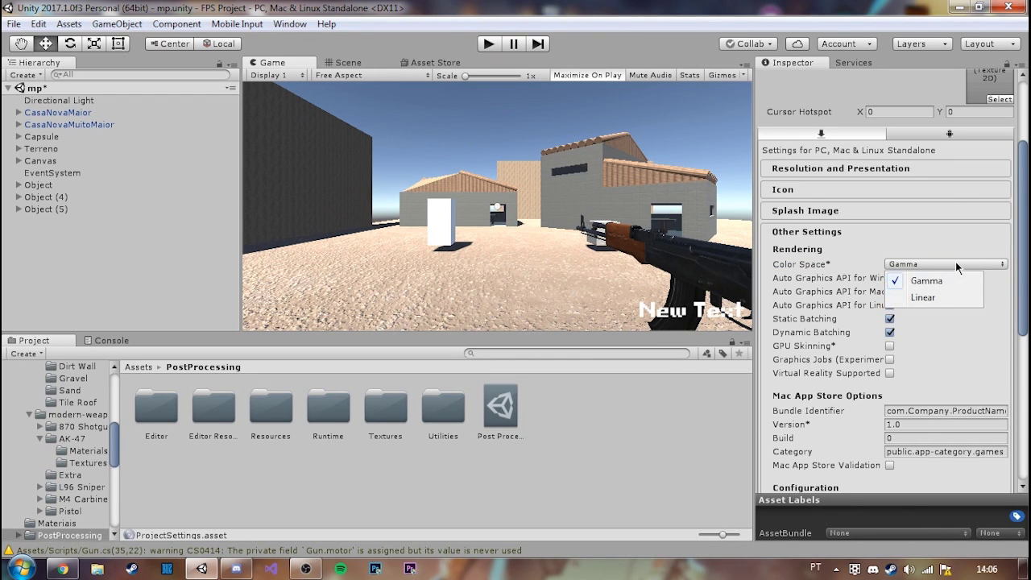
left_click(928, 298)
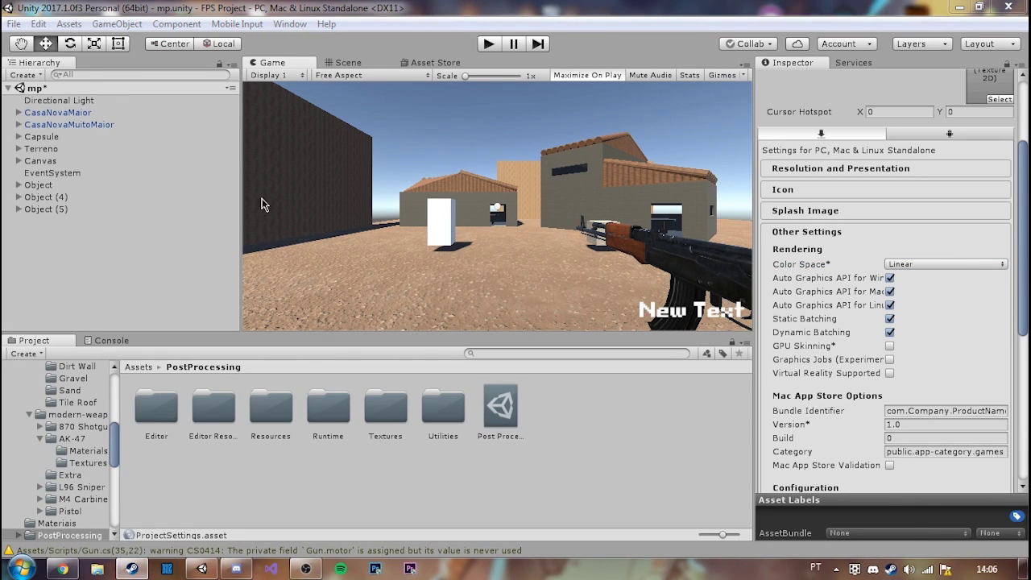
left_click(348, 63)
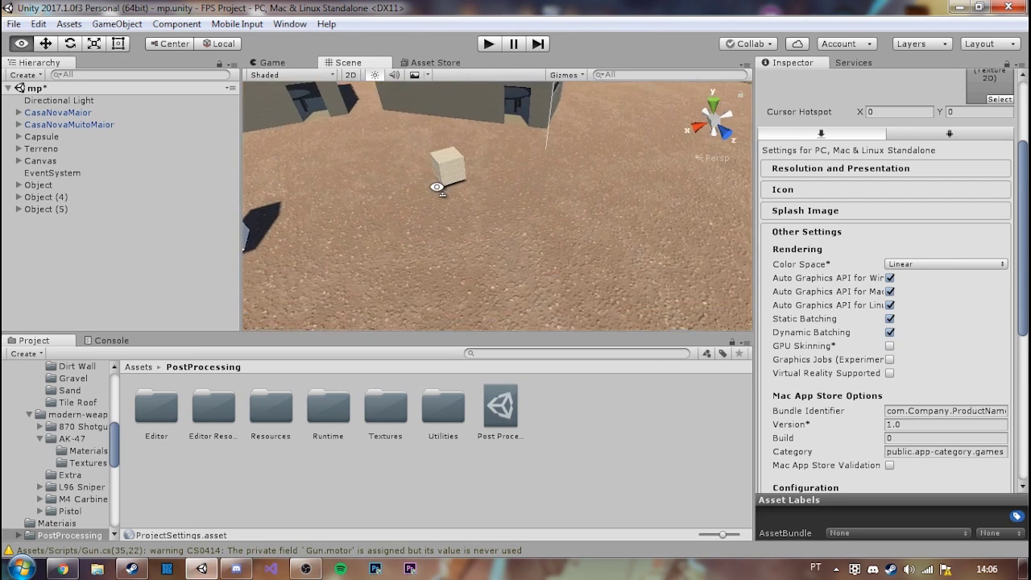
- Mute Steam's audio in the Windows Volume Mixer and close the mixer
right_click_drag(380, 100, 699, 329)
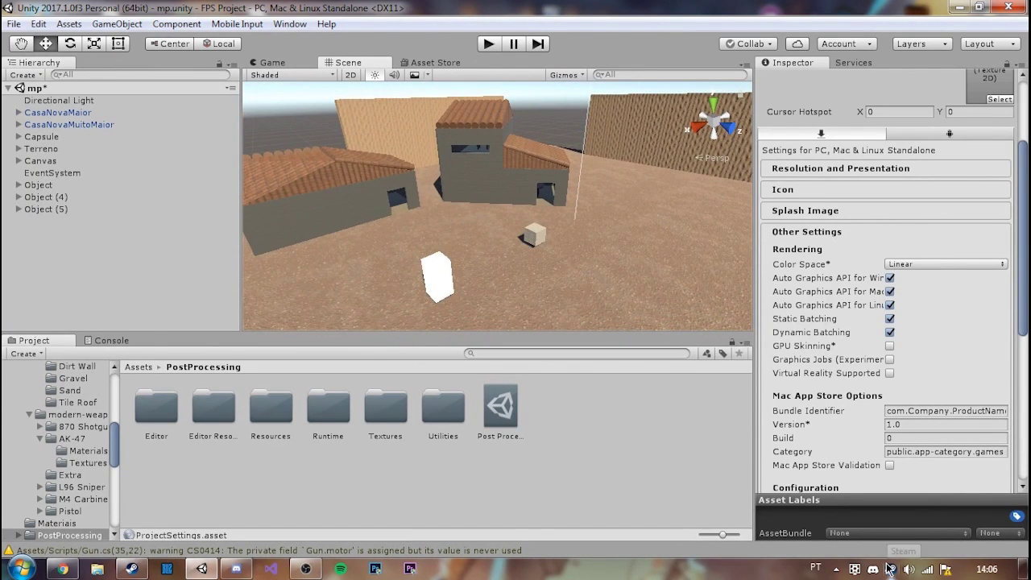
right_click(909, 570)
left_click(914, 484)
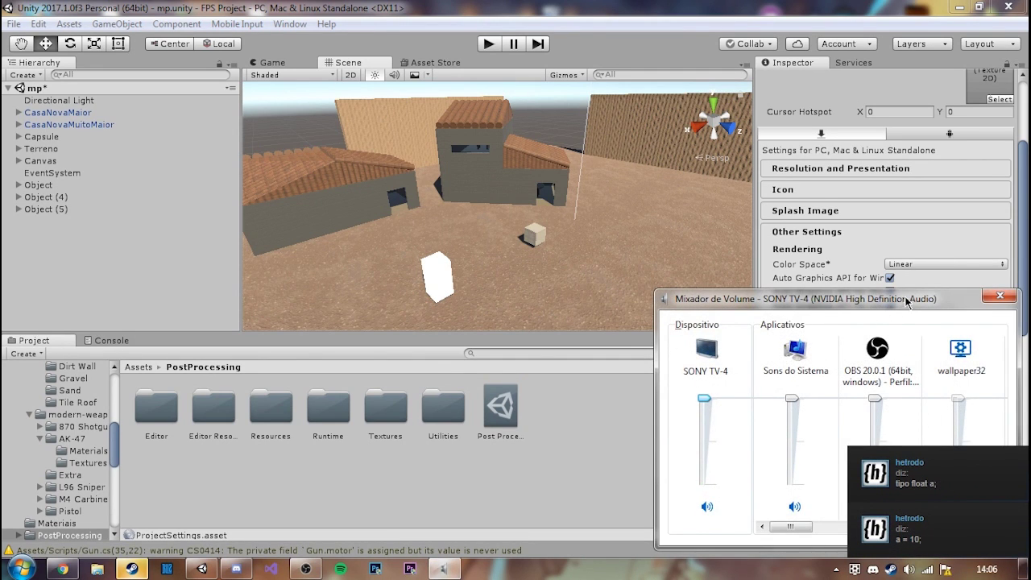
left_click_drag(856, 301, 555, 229)
left_click_drag(483, 453, 697, 440)
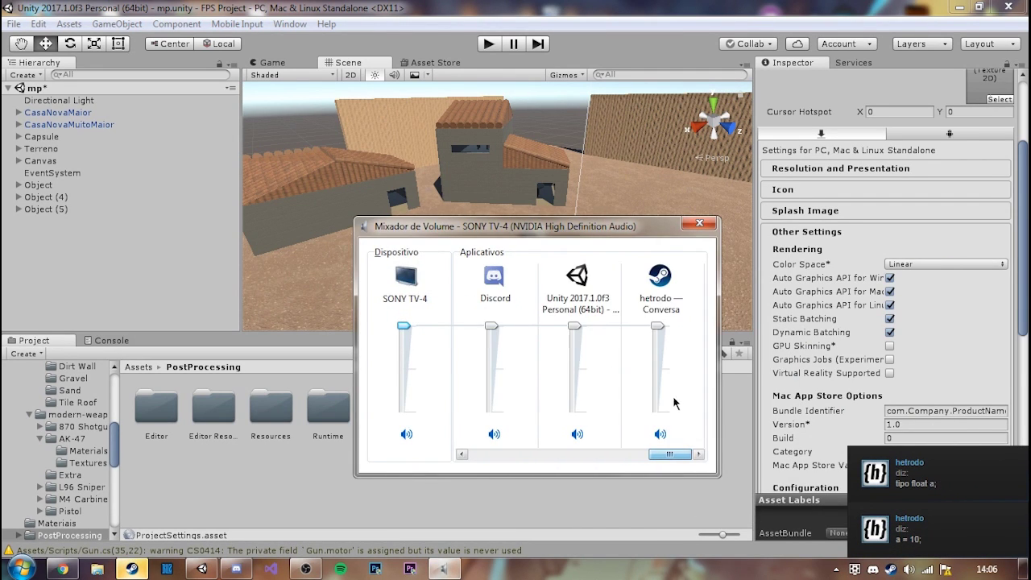
left_click(660, 435)
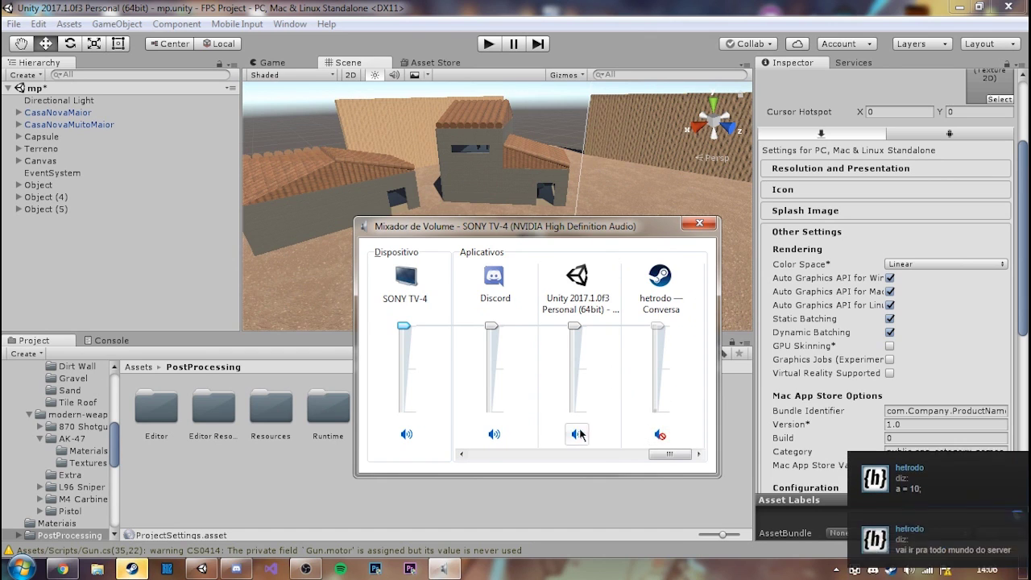
left_click(700, 223)
mouse_move(707, 235)
right_mouse_down()
mouse_move(549, 208)
mouse_move(696, 181)
mouse_move(579, 217)
mouse_move(547, 189)
right_mouse_up()
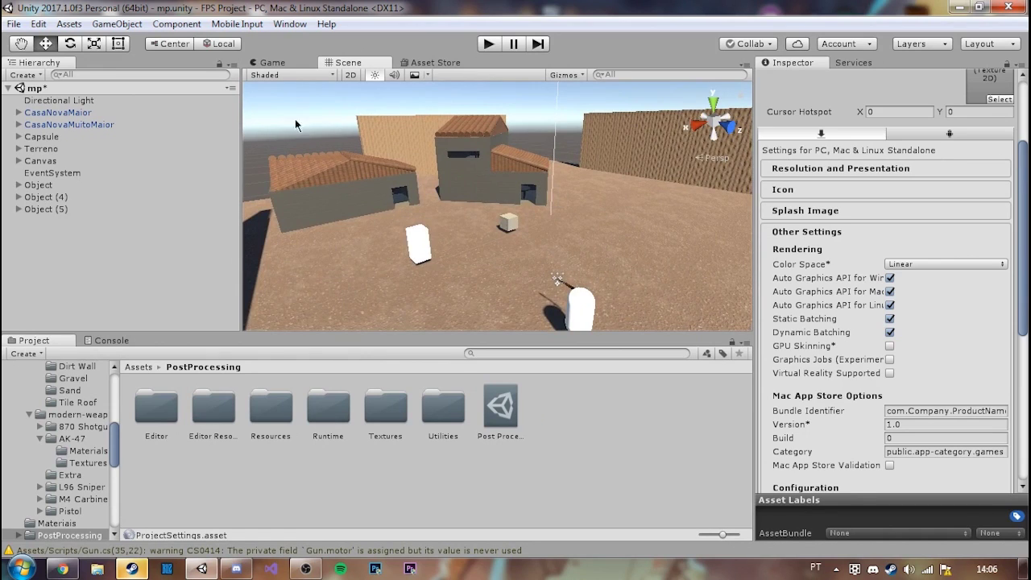
left_click(37, 23)
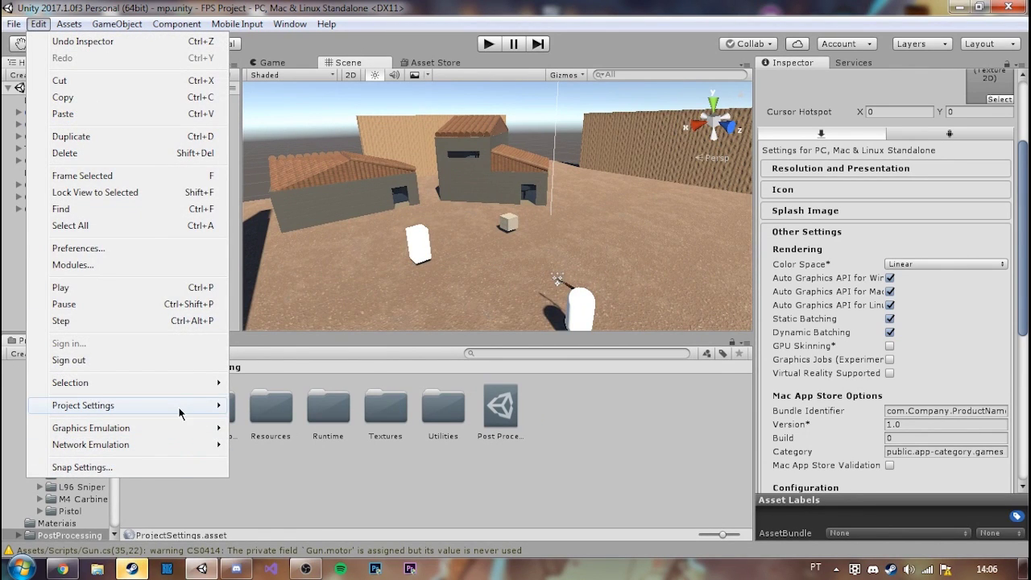
- Show the Graphics project settings in the Inspector and briefly open Build Settings
mouse_move(181, 407)
left_click(266, 356)
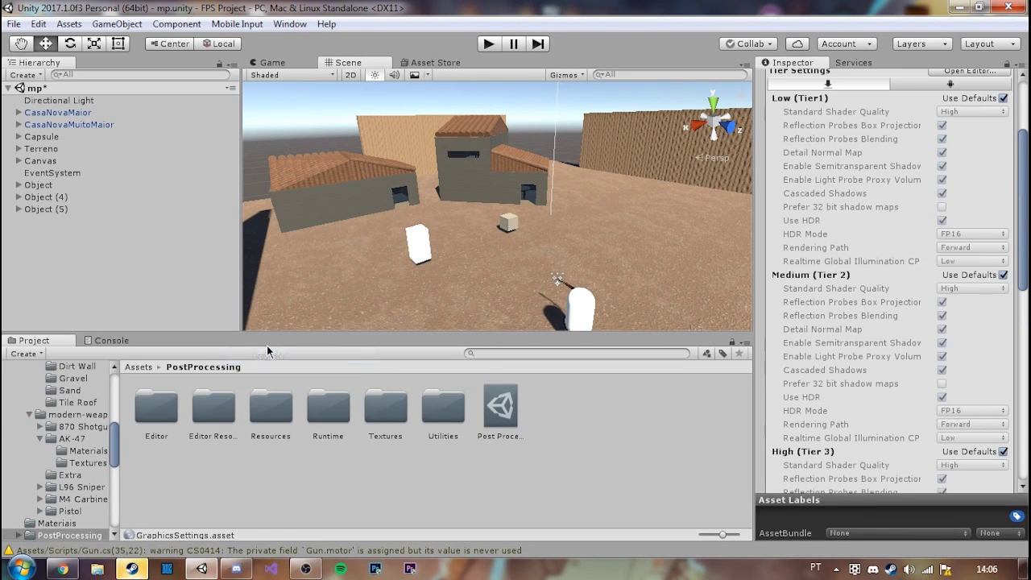
left_click(16, 24)
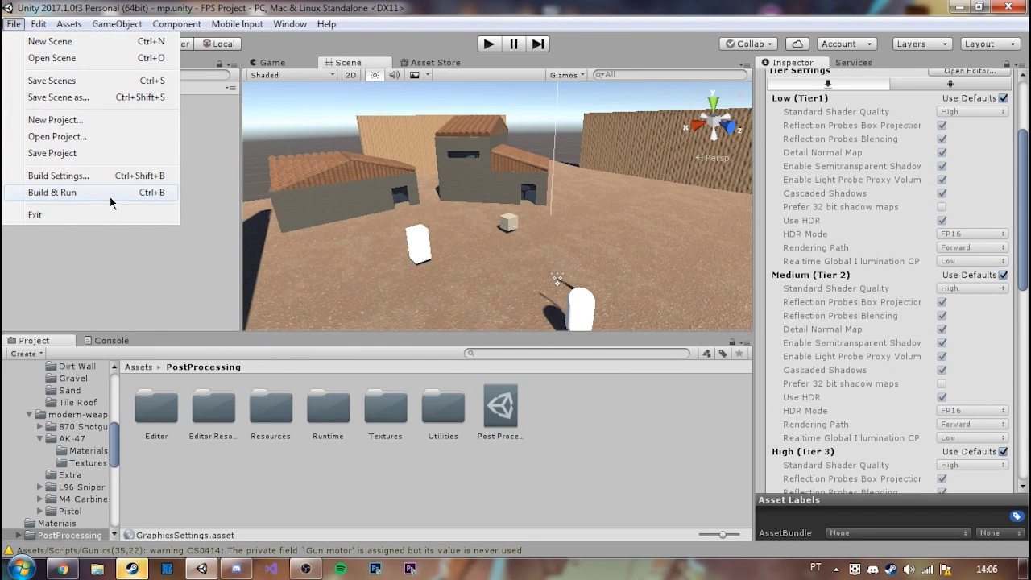
left_click(126, 176)
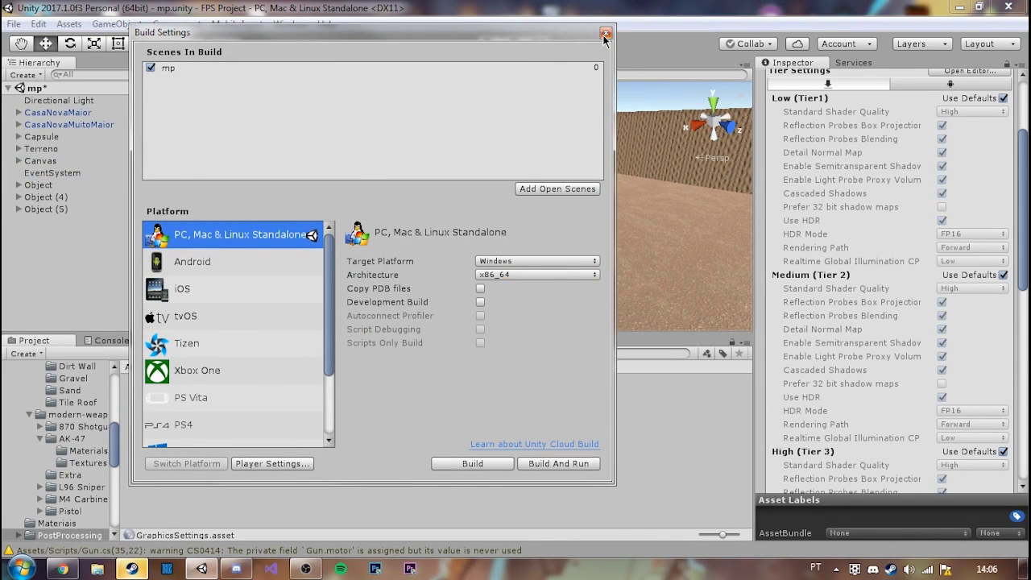
left_click(605, 34)
- Show the Quality project settings in the Inspector
left_click(15, 25)
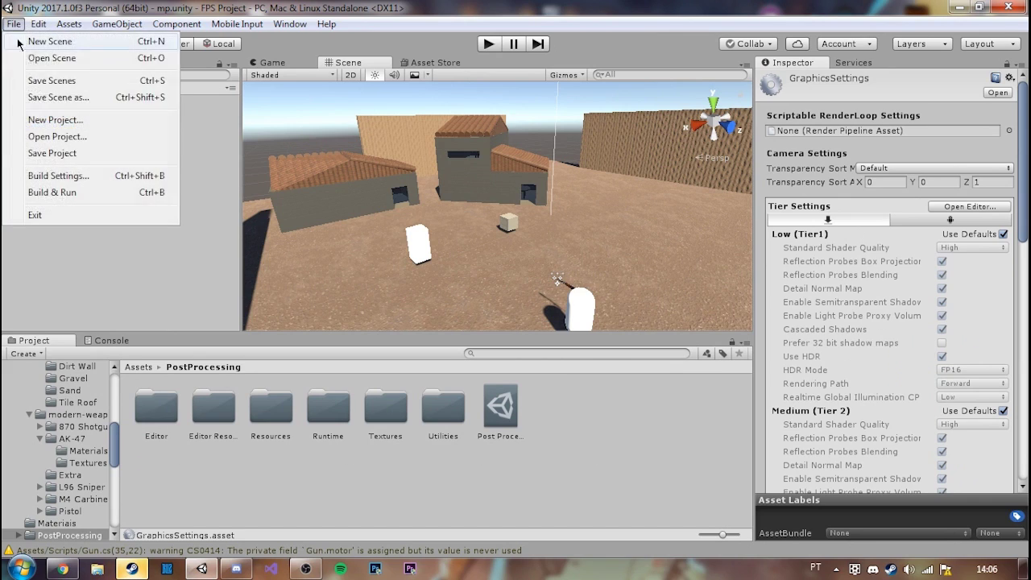
mouse_move(38, 25)
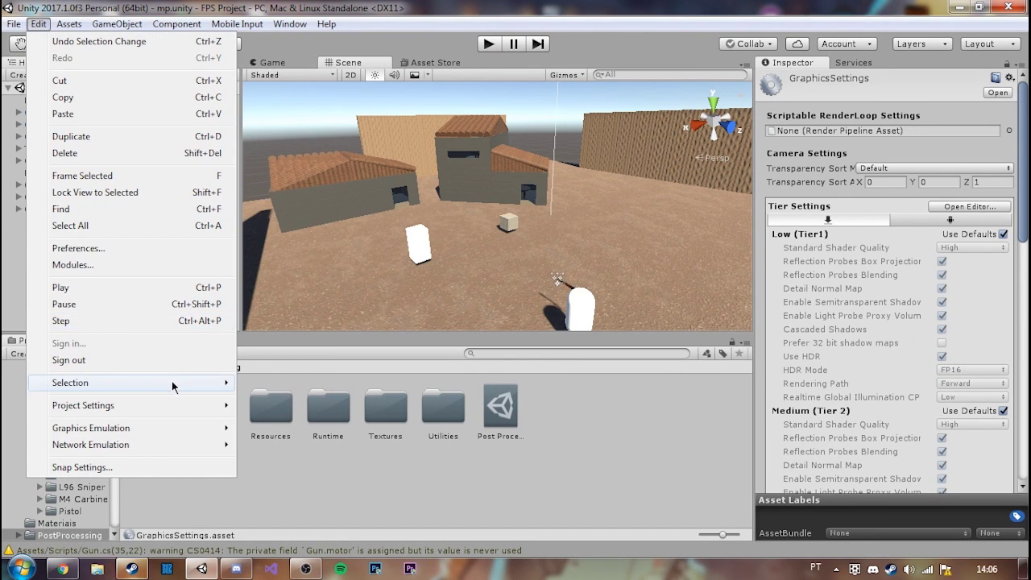
mouse_move(216, 405)
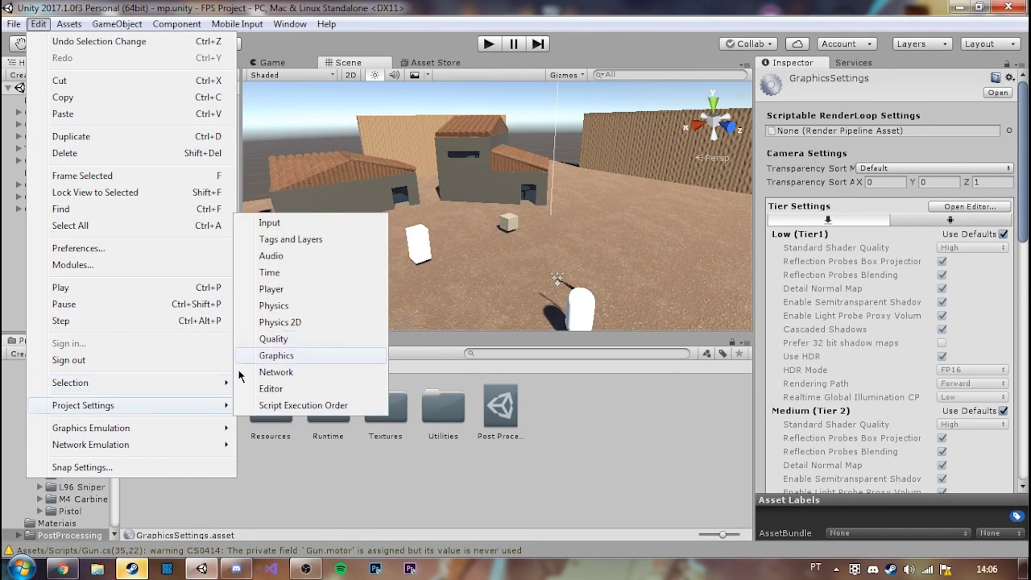
left_click(317, 341)
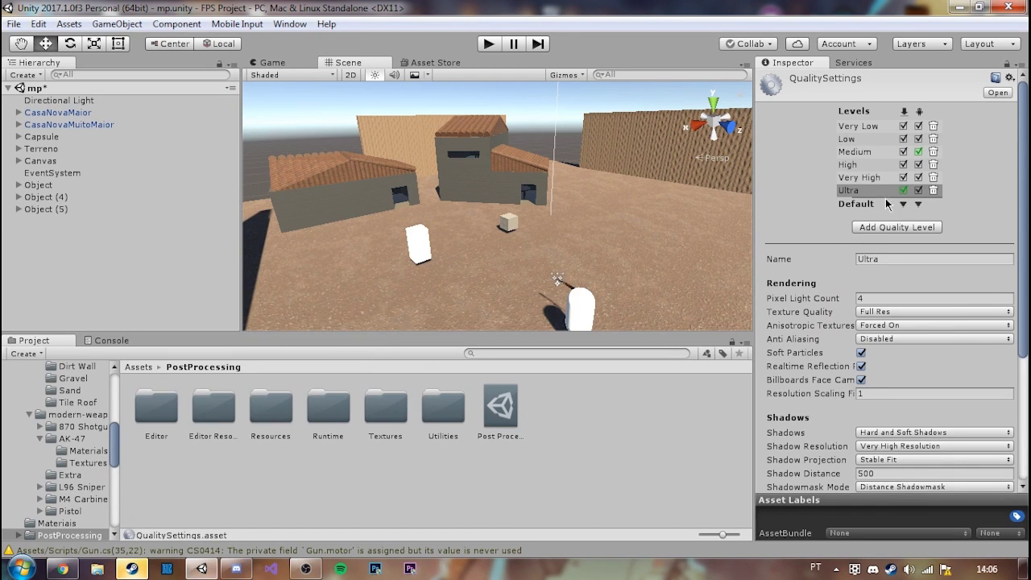
- Keep Ultra at Full Res textures, anisotropic Forced On and anti-aliasing Disabled
scroll(923, 272, "down", 2)
left_click(932, 253)
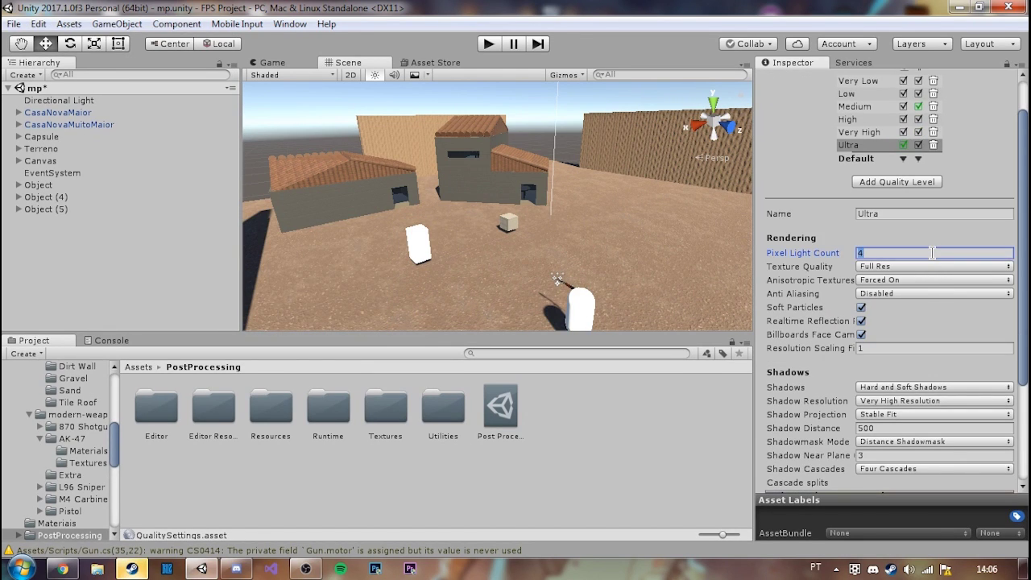
left_click(913, 266)
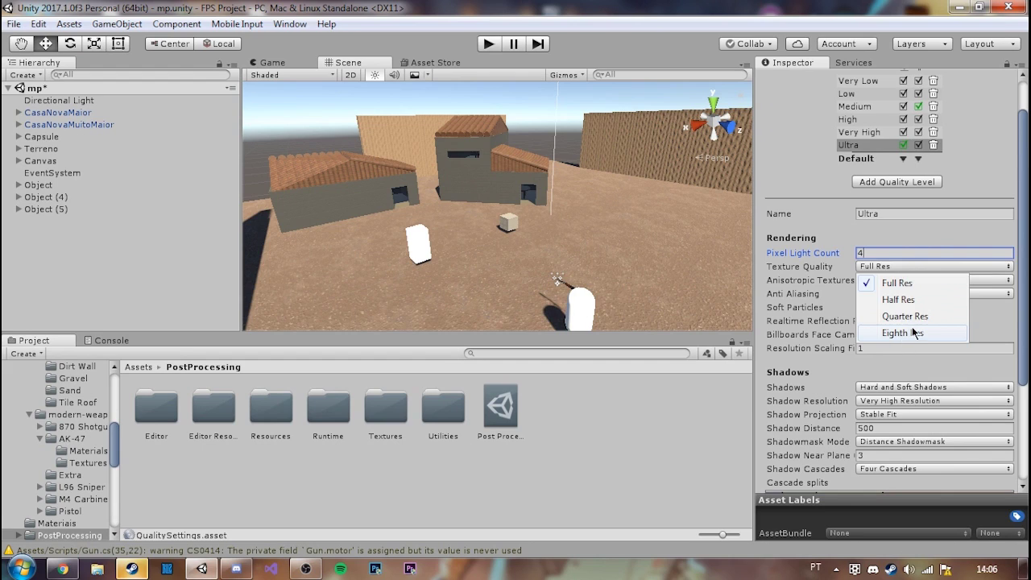
left_click(914, 332)
left_click(913, 266)
left_click(910, 281)
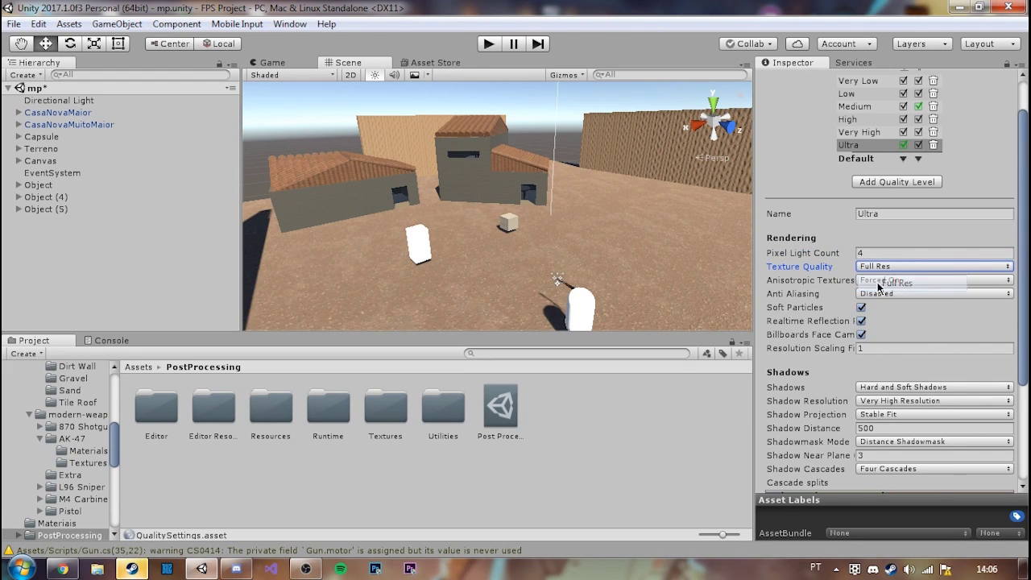
left_click(886, 280)
left_click(902, 330)
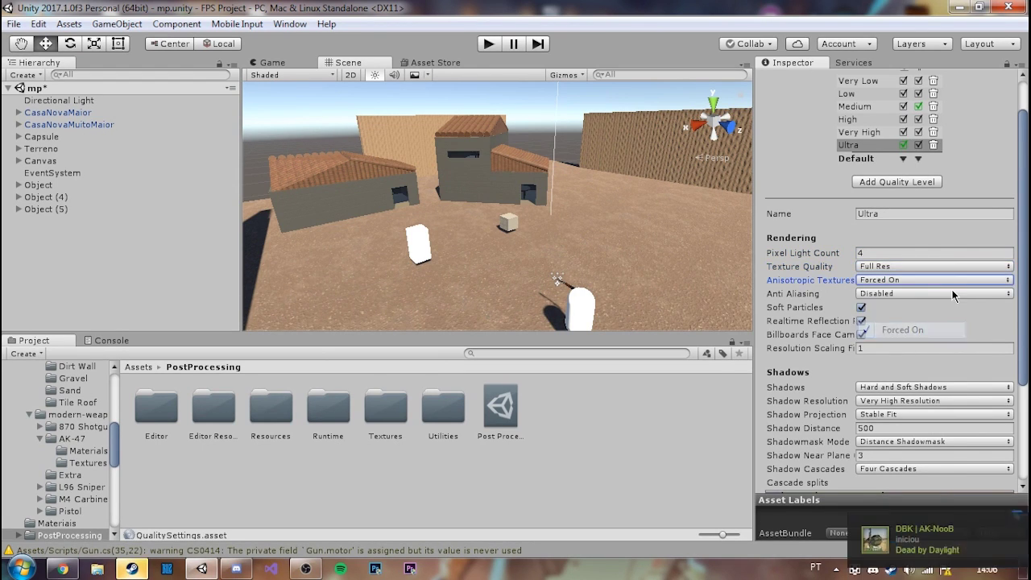
left_click(949, 294)
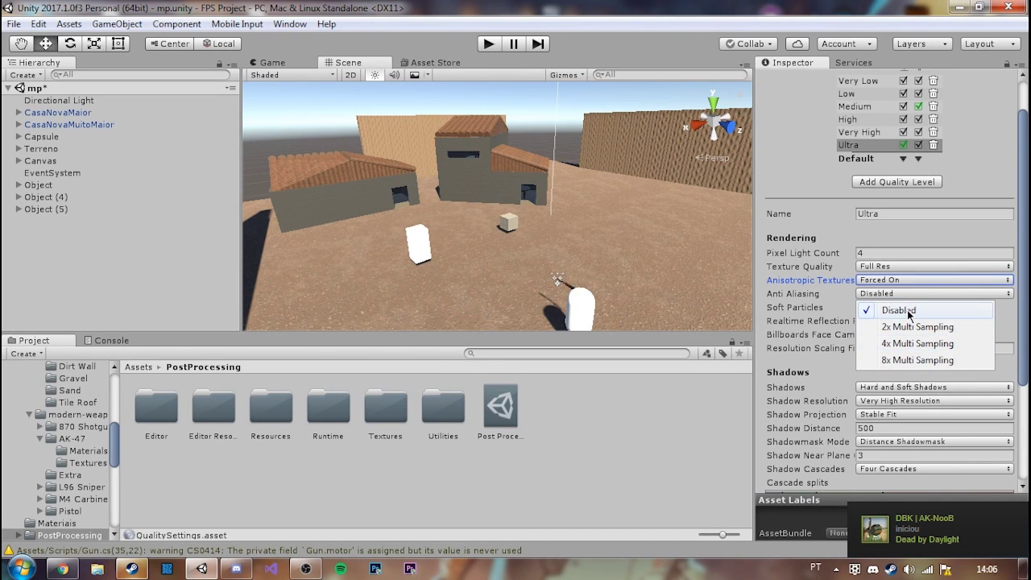
left_click(919, 312)
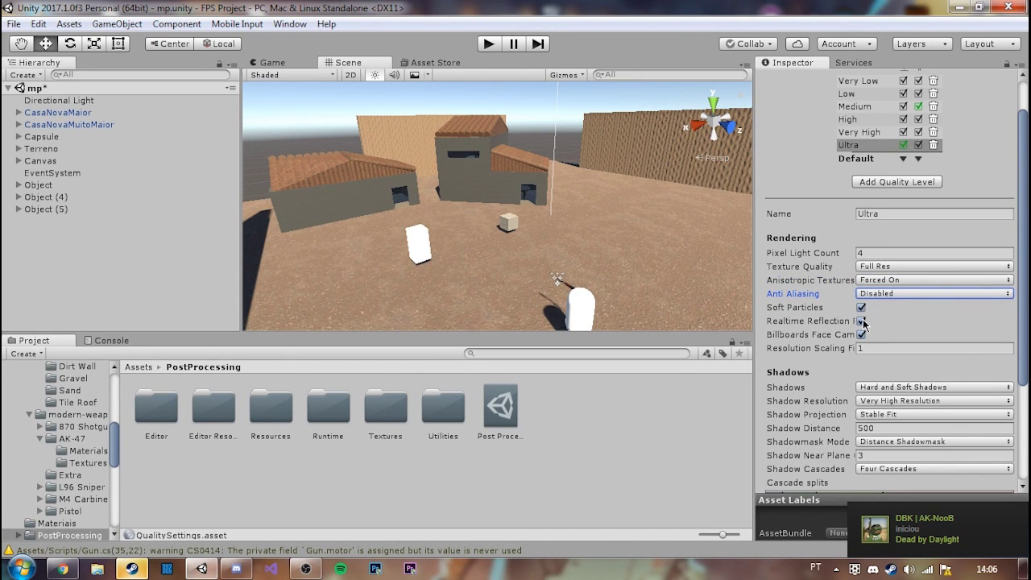
- Review the shadow options, keeping Hard and Soft Shadows and Stable Fit projection
scroll(864, 319, "down", 2)
scroll(908, 313, "down", 2)
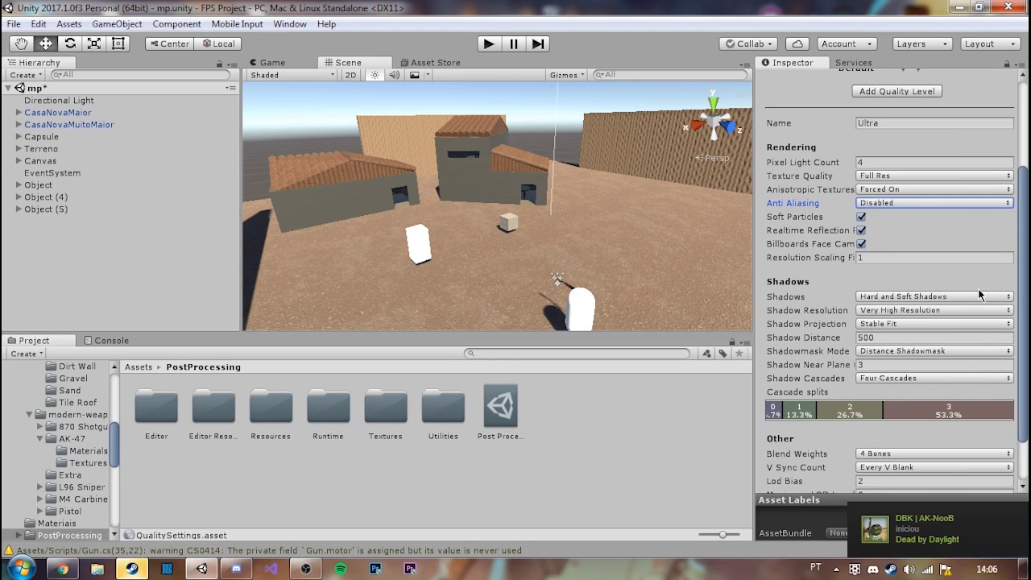
left_click(967, 310)
left_click(927, 375)
left_click(985, 297)
left_click(988, 290)
left_click(937, 331)
left_click(959, 279)
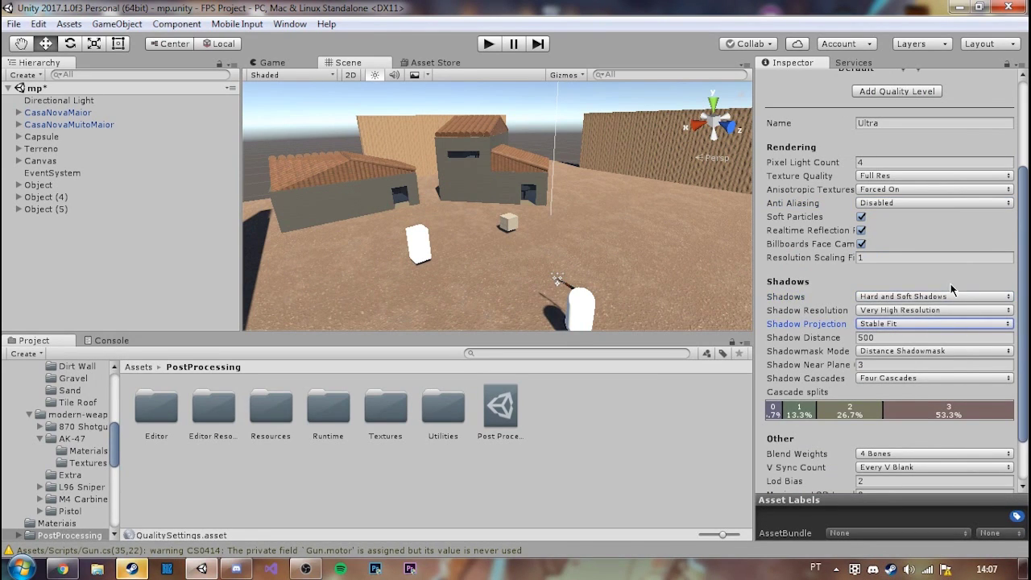
left_click(503, 433)
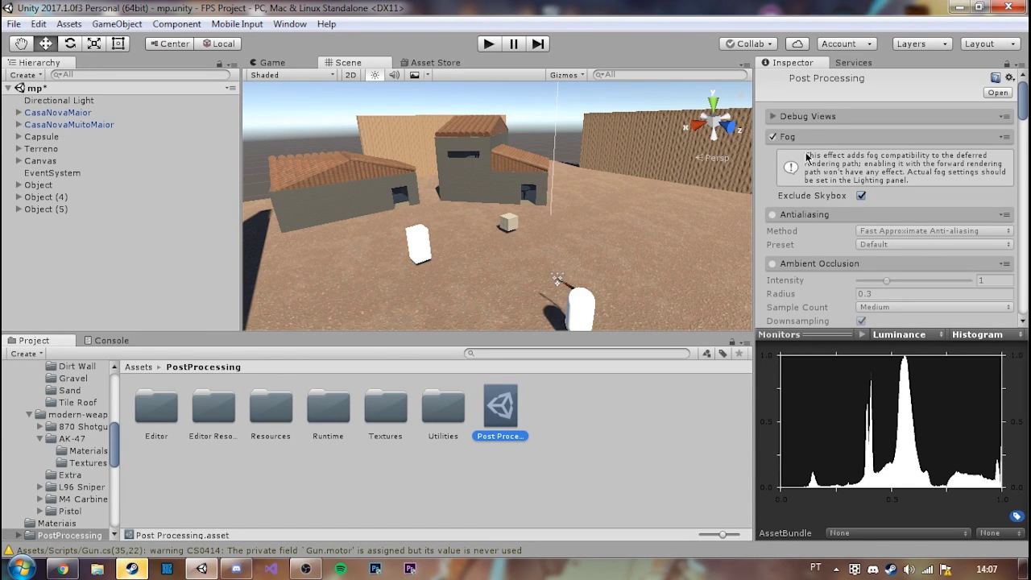
- Enable Antialiasing in the Post Processing profile and preview it in the Game view
left_click_drag(822, 333, 822, 447)
scroll(843, 360, "down", 5)
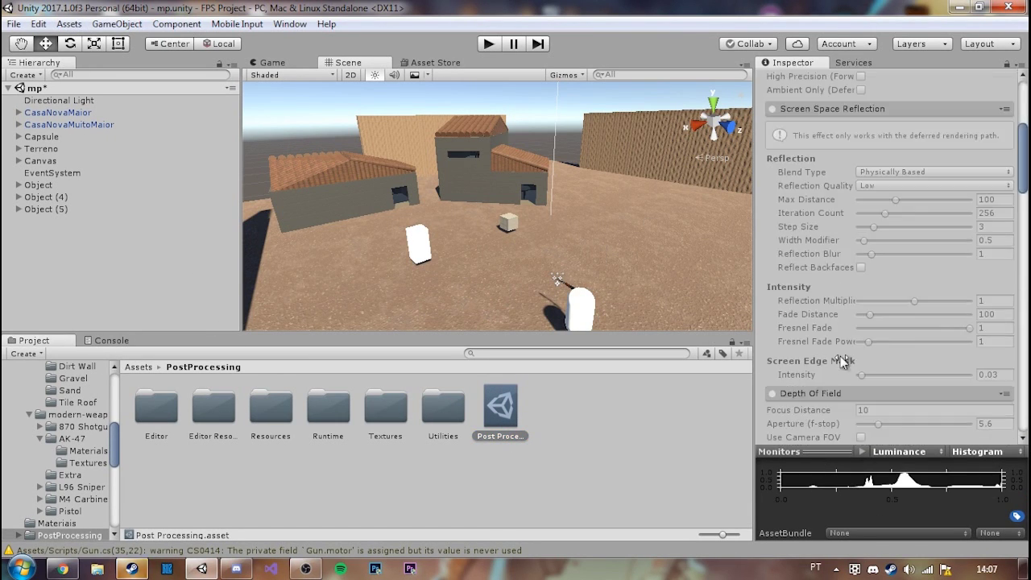
scroll(842, 362, "down", 3)
scroll(842, 362, "down", 5)
scroll(841, 362, "up", 10)
scroll(841, 362, "up", 3)
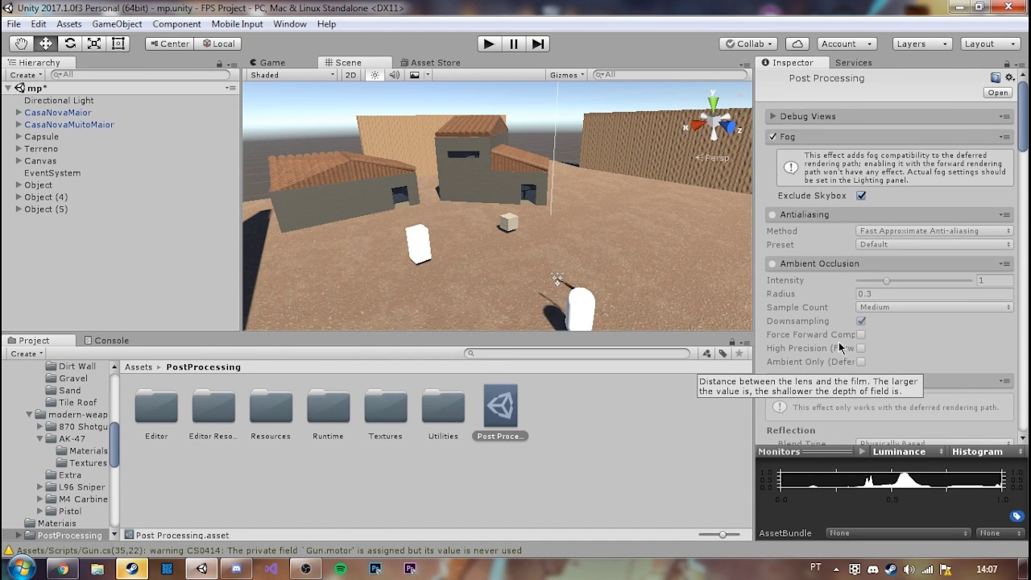
left_click(774, 214)
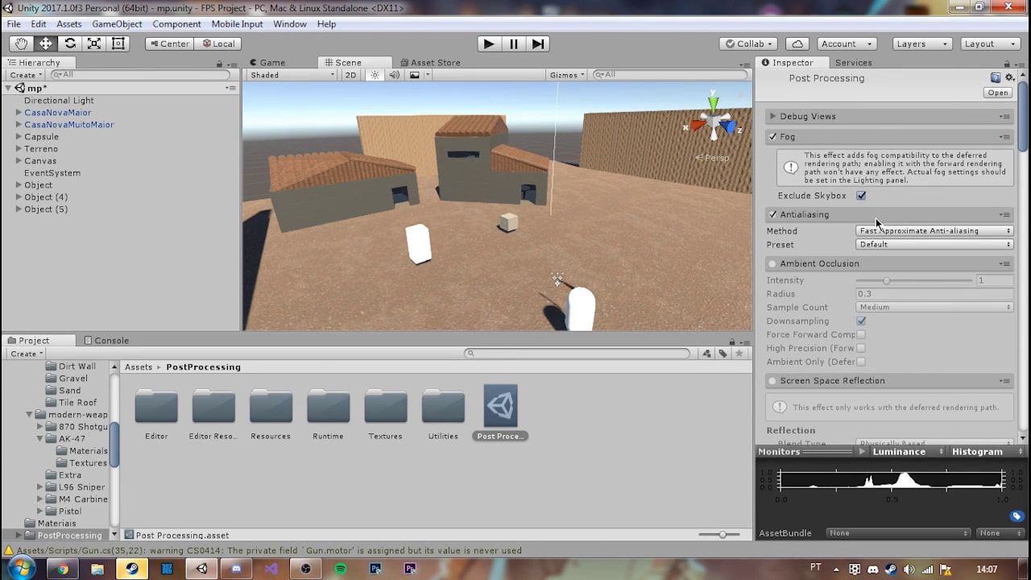
left_click(274, 63)
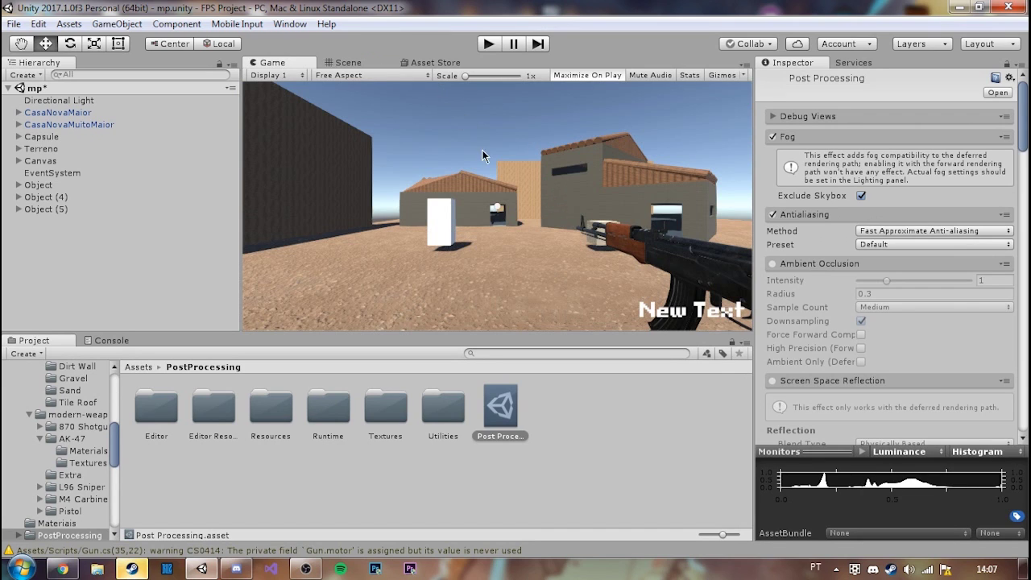
left_click(348, 63)
right_click_drag(431, 212, 432, 212)
key("w")
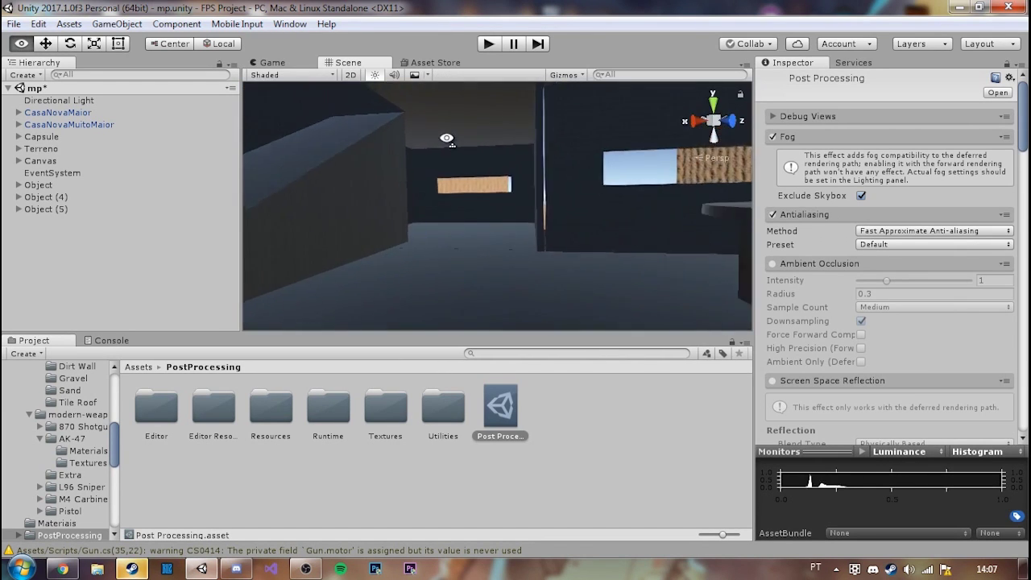
- Try Temporal Anti-aliasing with a lower jitter spread, then revert to Fast Approximate
left_click(913, 234)
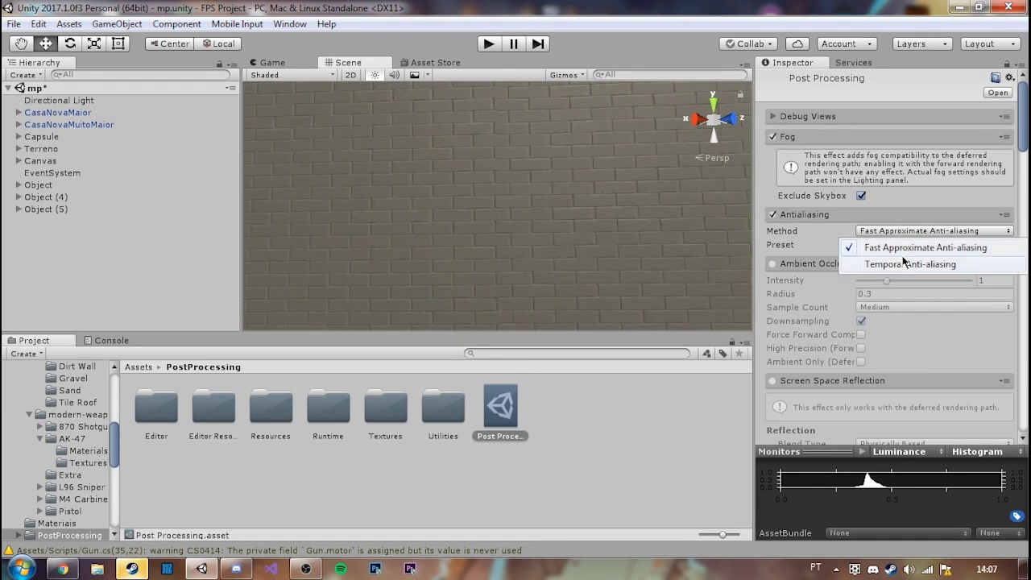
left_click(904, 261)
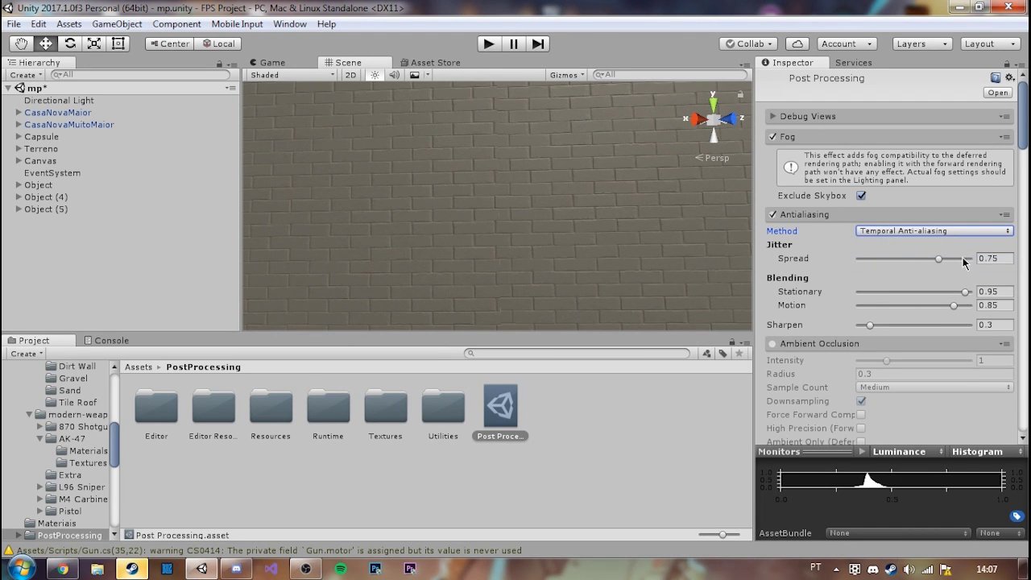
left_click_drag(957, 267, 933, 262)
mouse_move(548, 228)
right_mouse_down()
mouse_move(385, 187)
mouse_move(397, 187)
right_mouse_up()
left_click_drag(917, 262, 897, 259)
type("1")
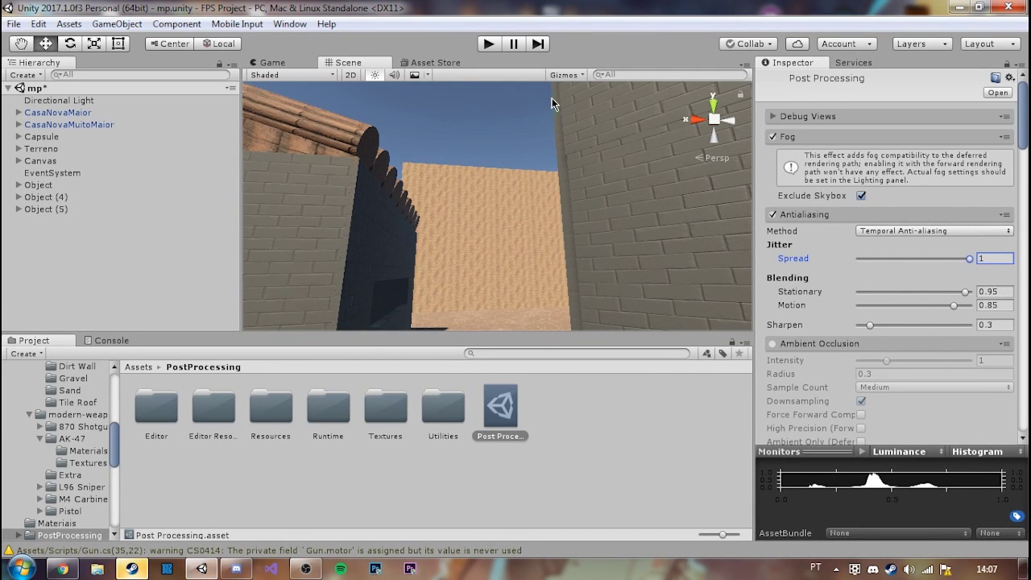
left_click(931, 232)
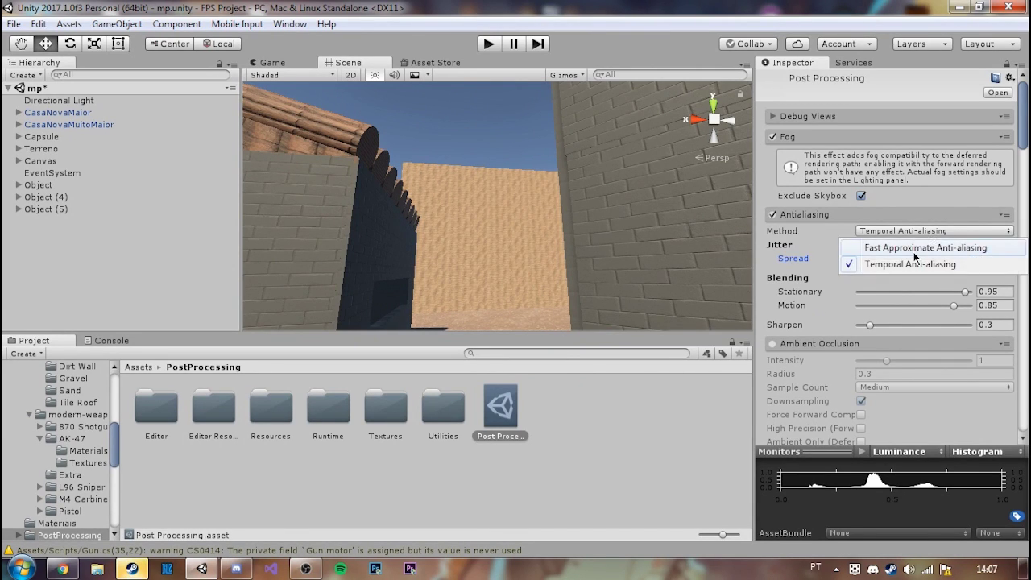
left_click(914, 253)
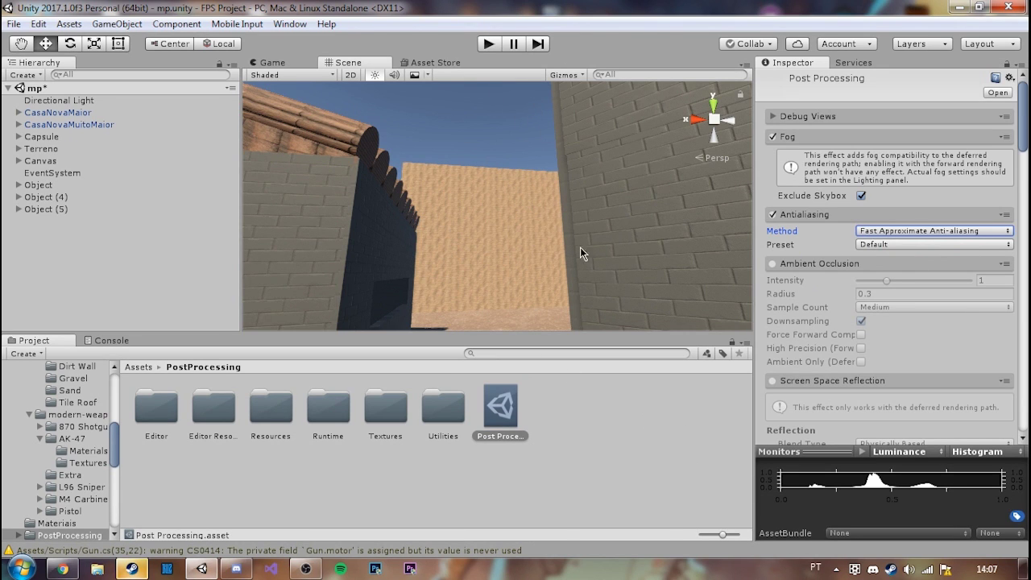
- Set the Fast Approximate Anti-aliasing preset to Extreme Quality
right_click_drag(562, 195, 547, 267)
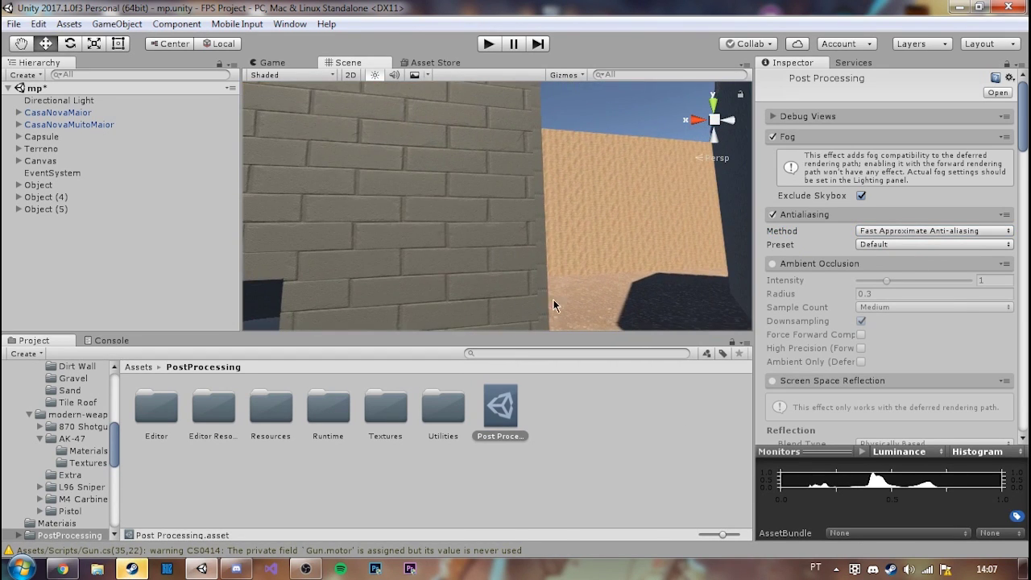
left_click(878, 231)
left_click(812, 237)
left_click(926, 244)
left_click(911, 327)
mouse_move(685, 246)
right_mouse_down()
mouse_move(506, 210)
mouse_move(598, 313)
right_mouse_up()
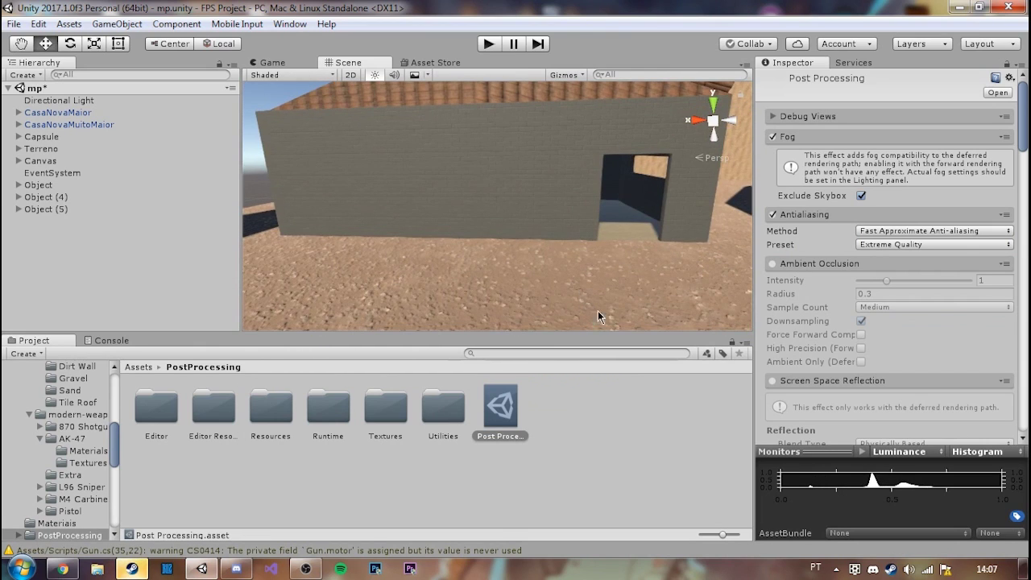
- Enable Ambient Occlusion and raise its intensity to 4
left_click(809, 215)
left_click(773, 235)
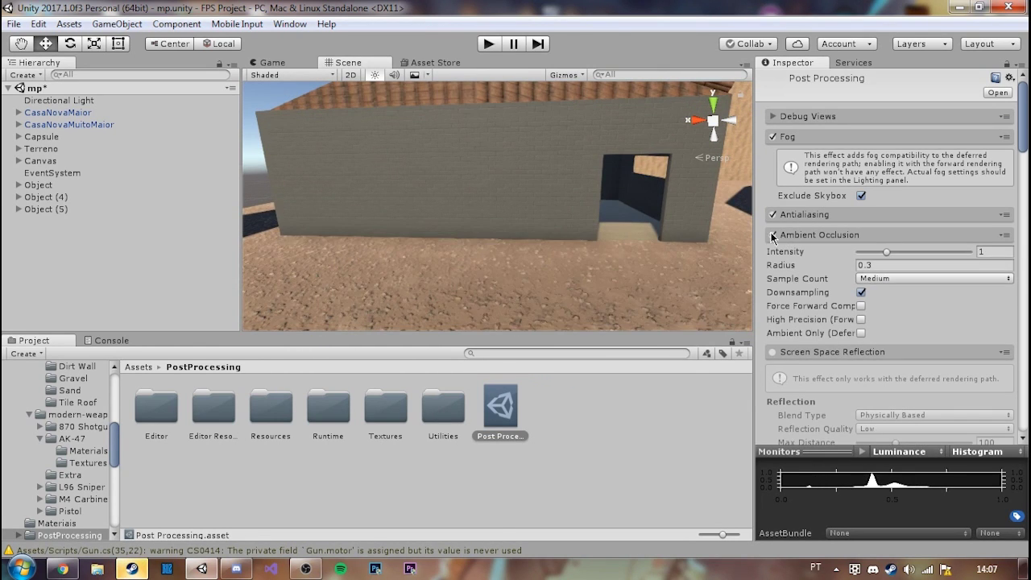
right_click_drag(635, 279, 637, 279)
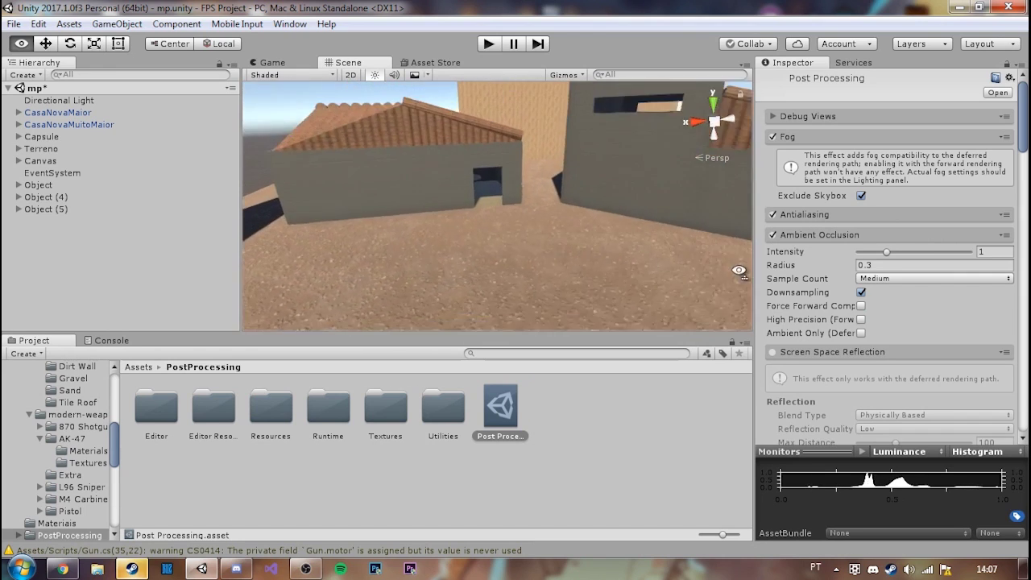
left_click_drag(911, 246, 969, 255)
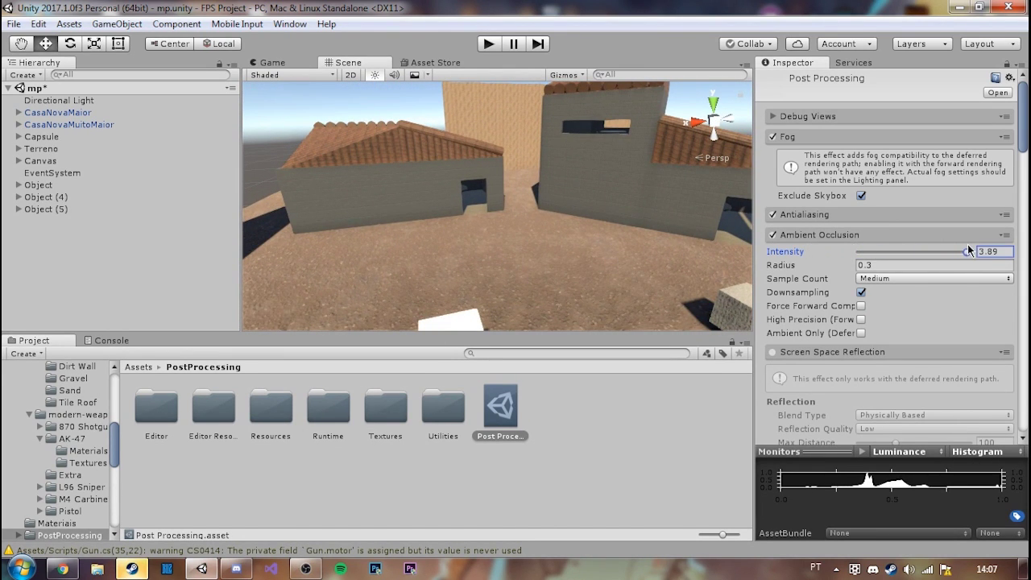
mouse_move(562, 181)
right_mouse_down()
mouse_move(648, 187)
mouse_move(472, 214)
right_mouse_up()
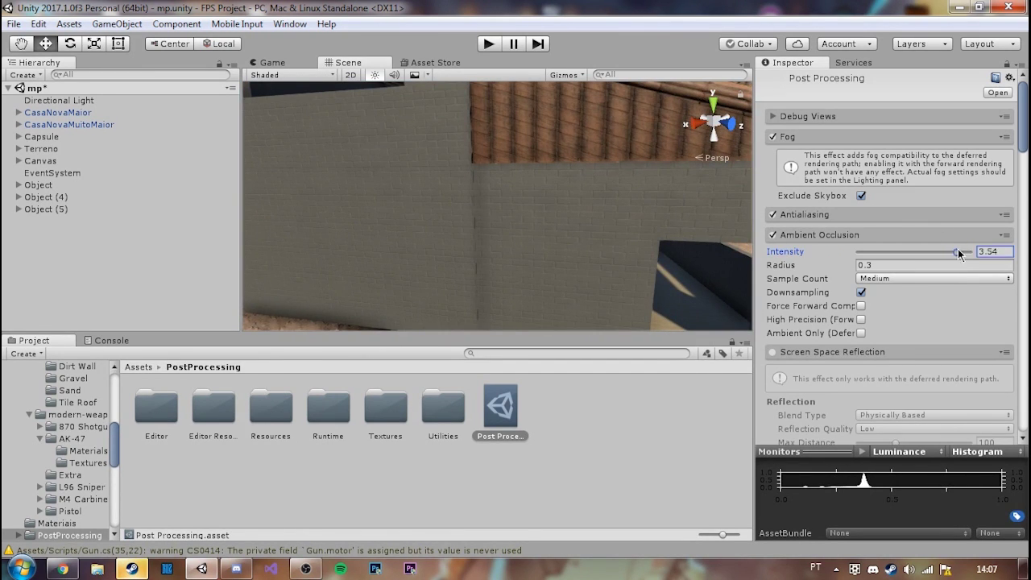
left_click_drag(798, 269, 842, 268)
mouse_move(594, 223)
right_mouse_down()
mouse_move(494, 240)
mouse_move(560, 250)
right_mouse_up()
- Set ambient occlusion radius 0.5 and sample count High, then enable Screen Space Reflection
left_click(921, 264)
type("1")
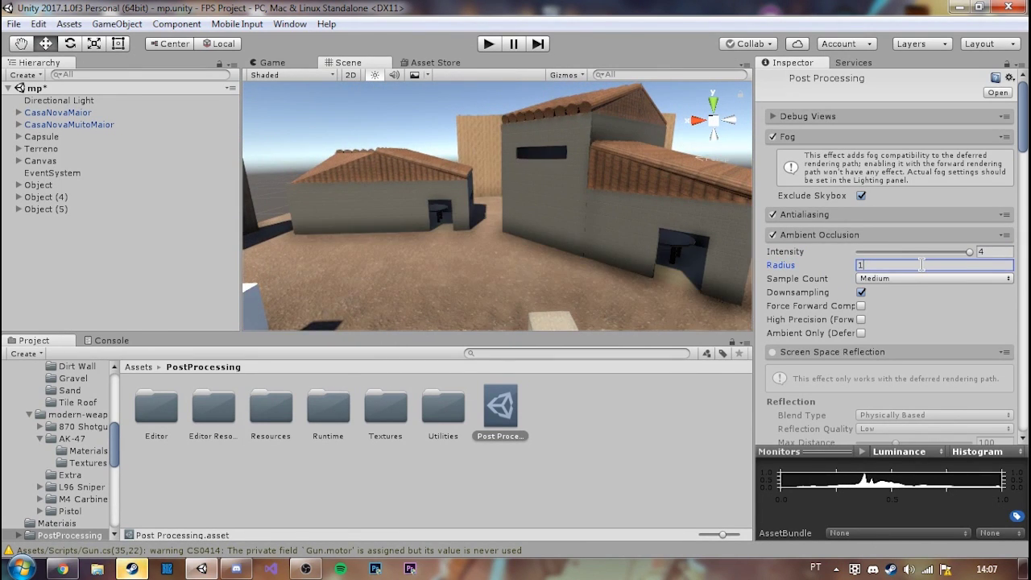
left_click(924, 279)
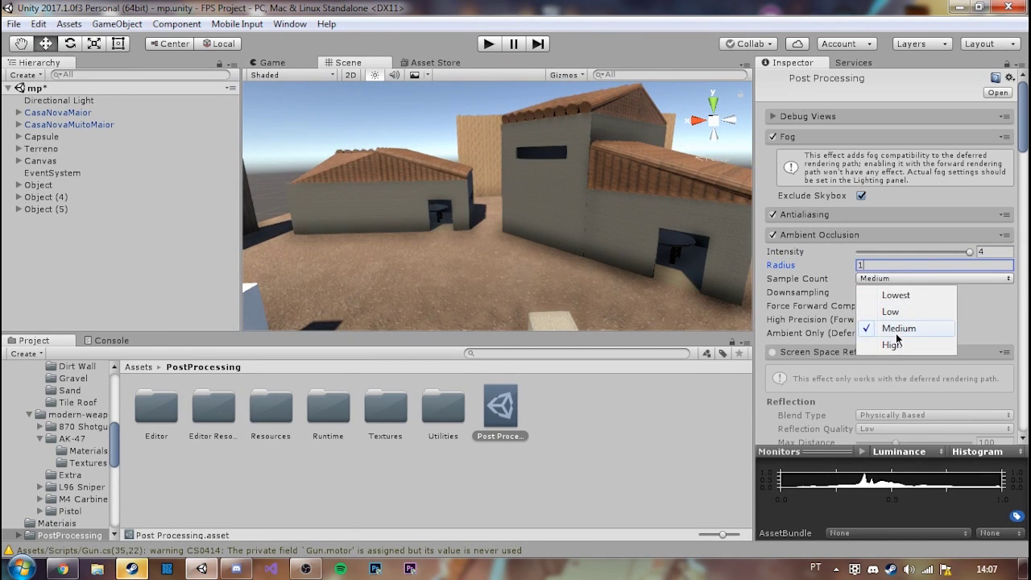
left_click(896, 344)
left_click(912, 278)
left_click(927, 265)
type("0,5")
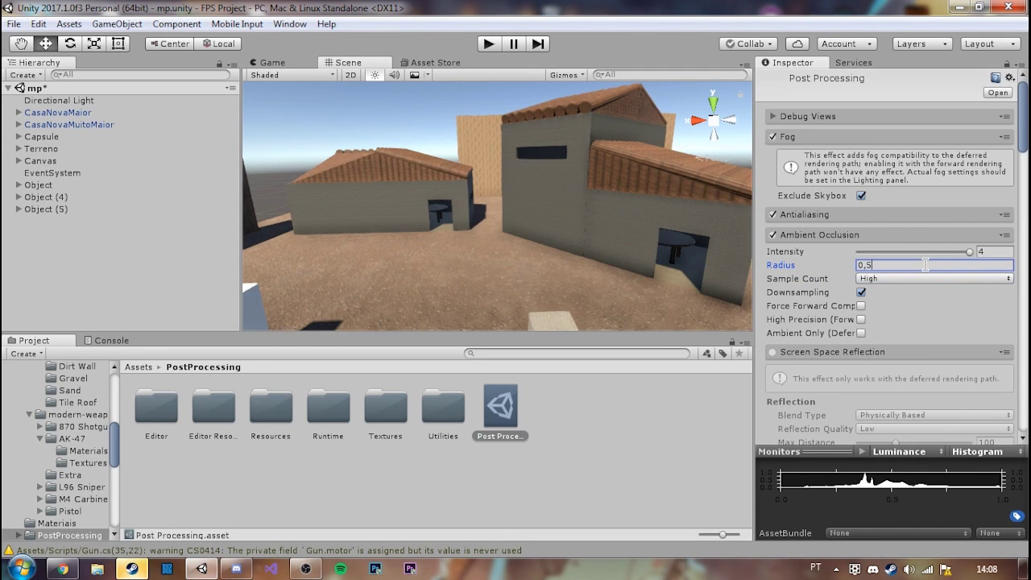
left_click(861, 307)
left_click(861, 306)
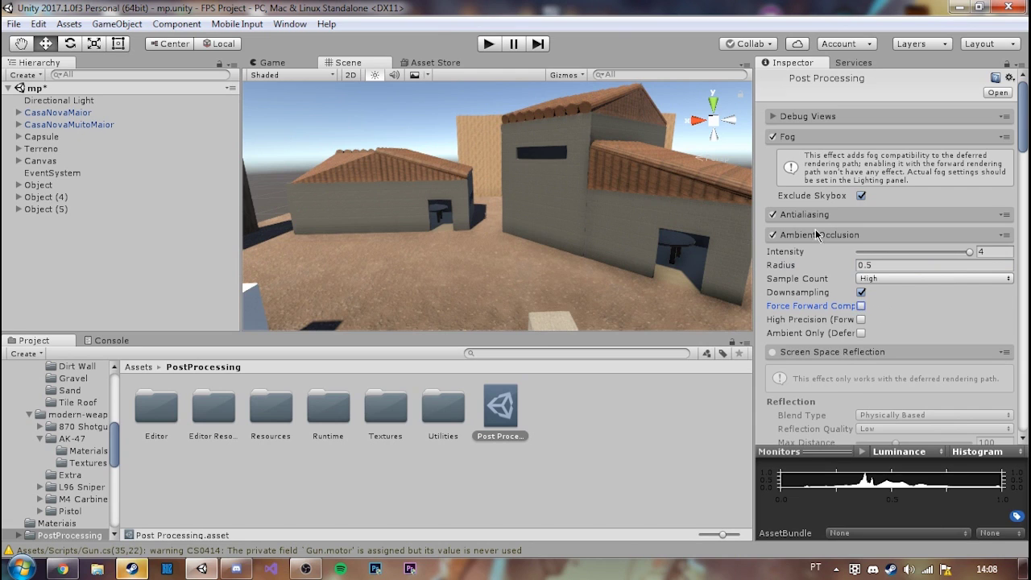
left_click(828, 234)
left_click(774, 256)
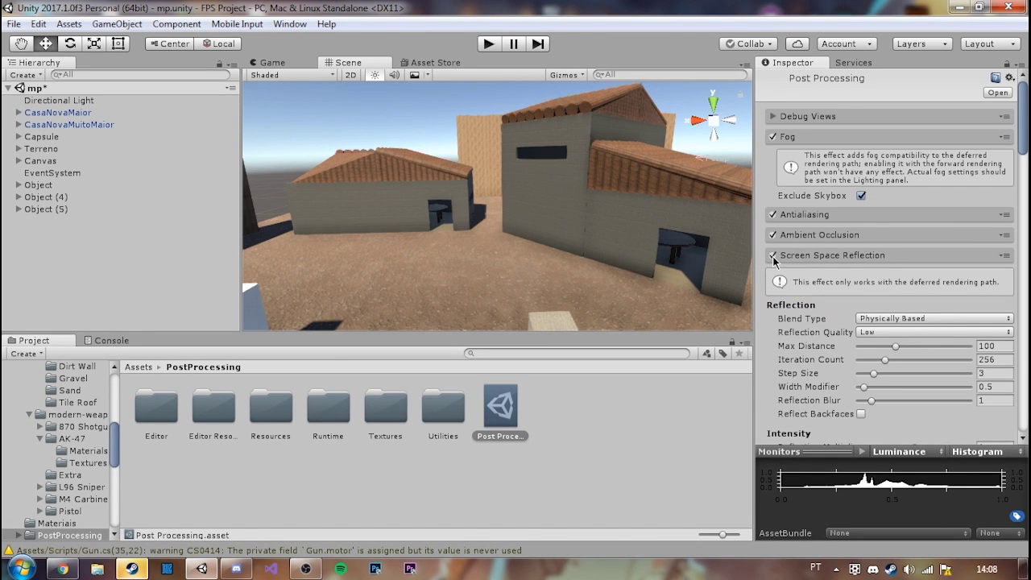
- Raise Screen Space Reflection quality to High, leaving Blend Type as Physically Based
mouse_move(804, 261)
right_mouse_down()
mouse_move(776, 295)
mouse_move(656, 281)
right_mouse_up()
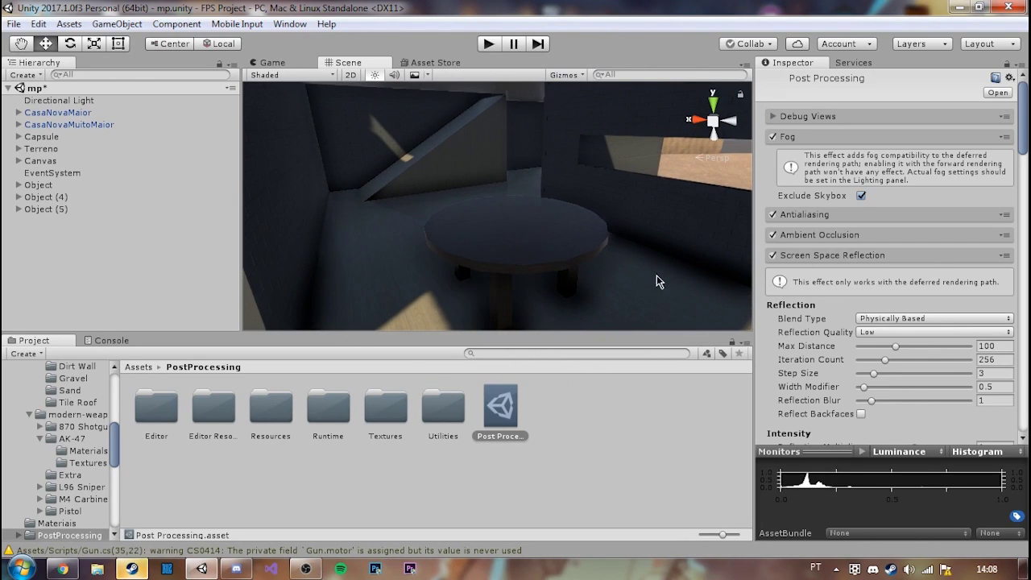
left_click(878, 333)
left_click(882, 346)
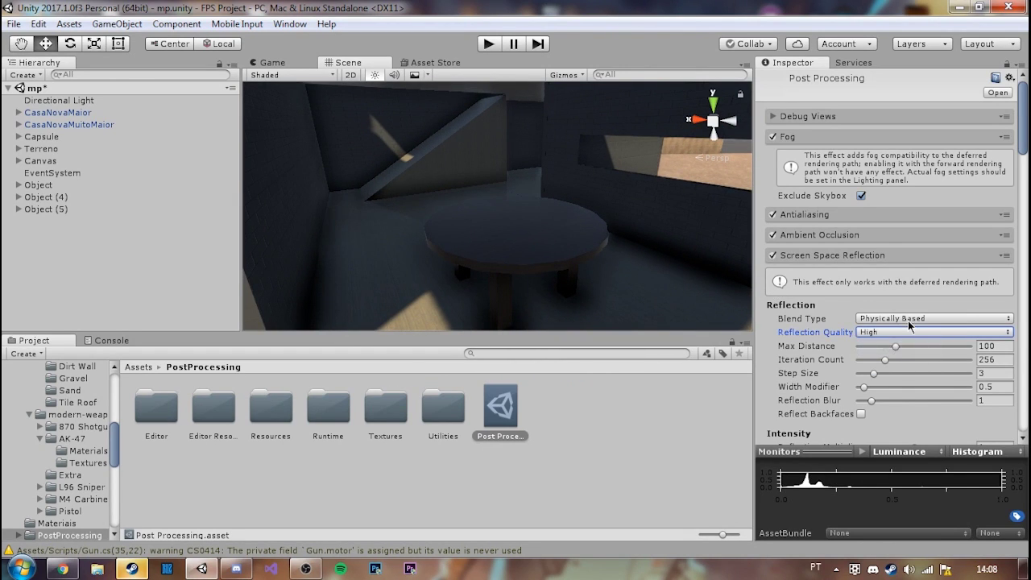
left_click(903, 319)
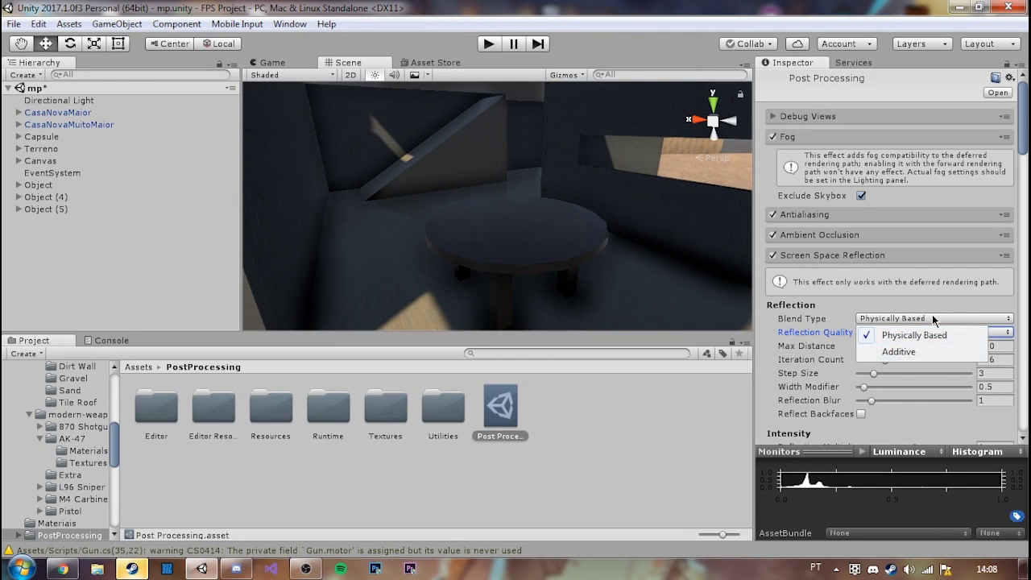
left_click(777, 390)
scroll(782, 363, "down", 3)
scroll(790, 331, "down", 3)
scroll(797, 299, "down", 3)
scroll(819, 284, "up", 5)
left_click(867, 165)
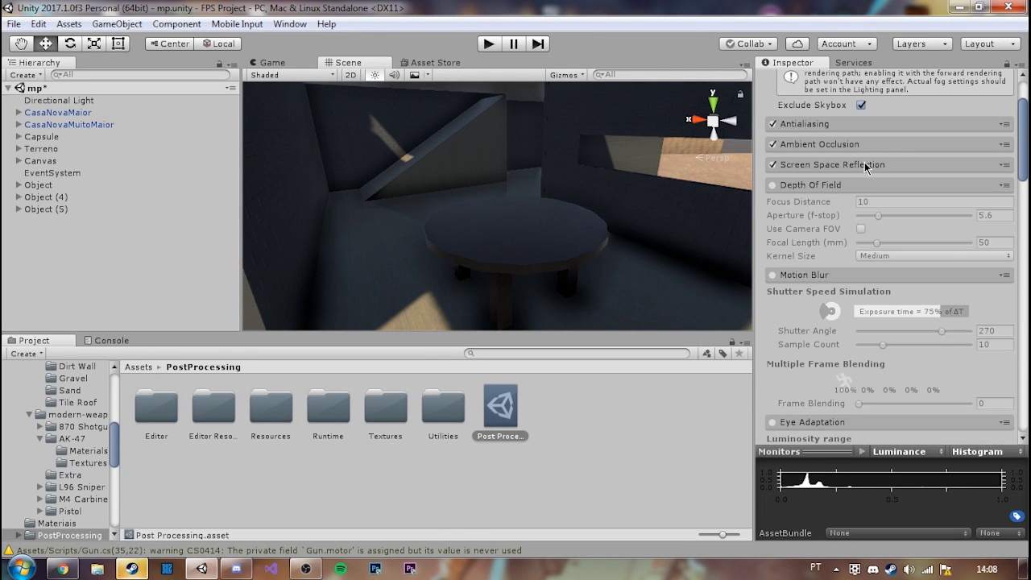
- Enable Depth of Field and set its focus distance to 2, previewing in the Game view
left_click(773, 186)
right_click_drag(597, 194, 568, 137)
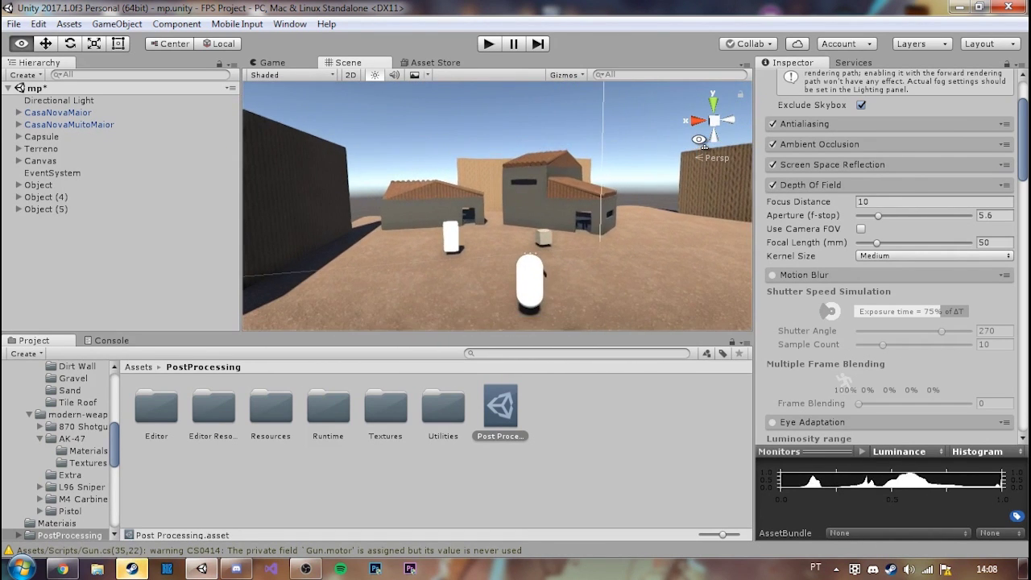
right_click_drag(568, 137, 564, 145)
left_click(875, 202)
type("1")
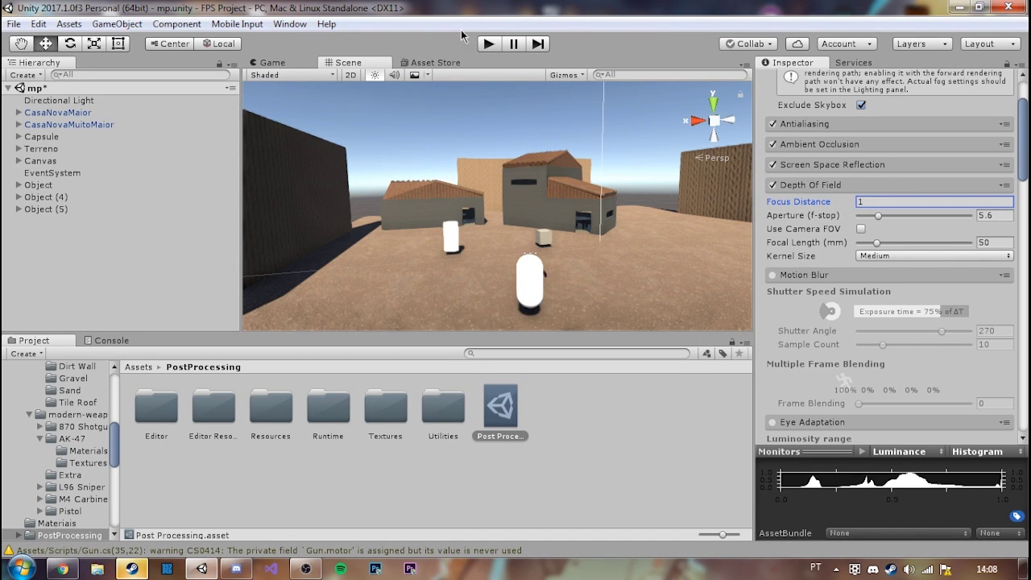
left_click(273, 63)
left_click(892, 202)
type("2")
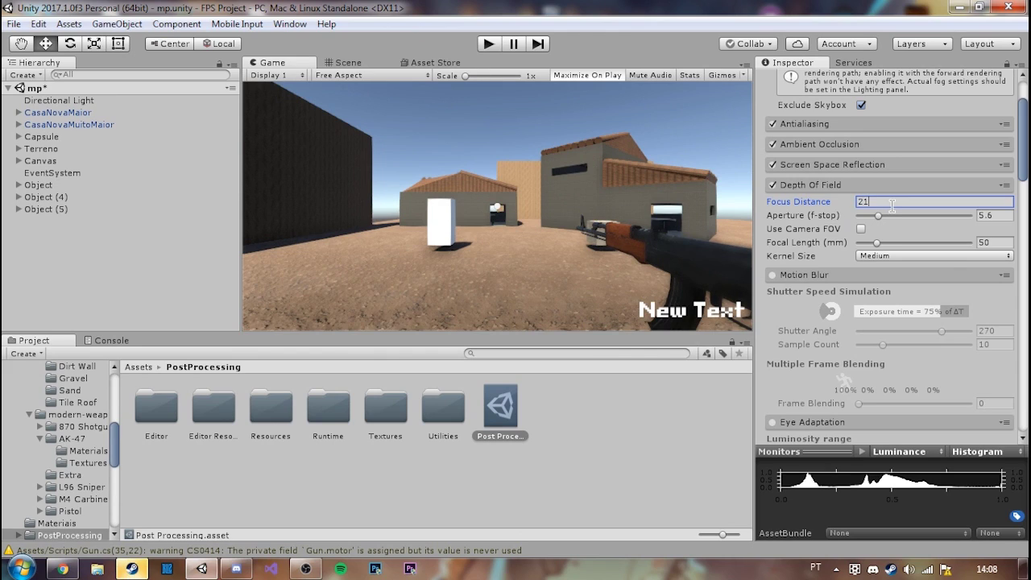
key("BackSpace")
type("1")
key("BackSpace")
type("2")
- Set Depth of Field aperture to 4.5, toggle camera field of view, and focal length to 99
left_click_drag(879, 217, 880, 222)
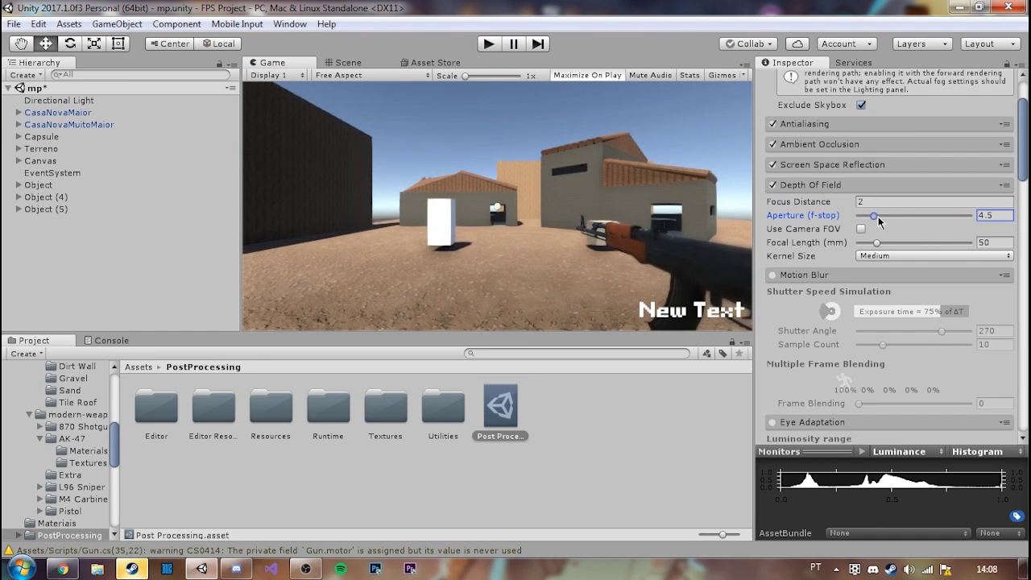
left_click(860, 230)
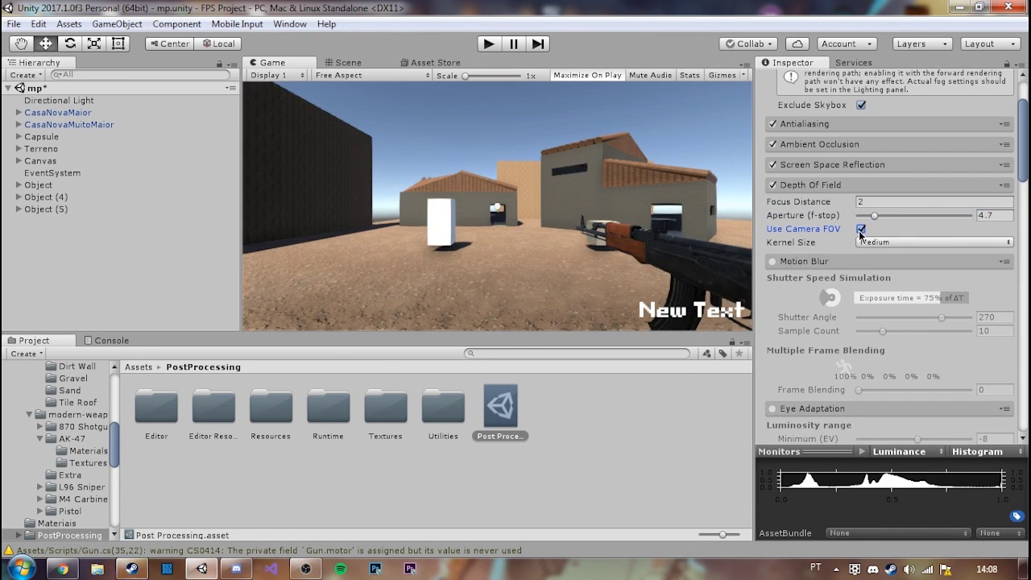
left_click(880, 202)
type("3")
mouse_move(877, 244)
left_mouse_down()
mouse_move(894, 249)
mouse_move(877, 246)
left_mouse_up()
- Set the Depth of Field kernel size to Large and enable Motion Blur
left_click(878, 256)
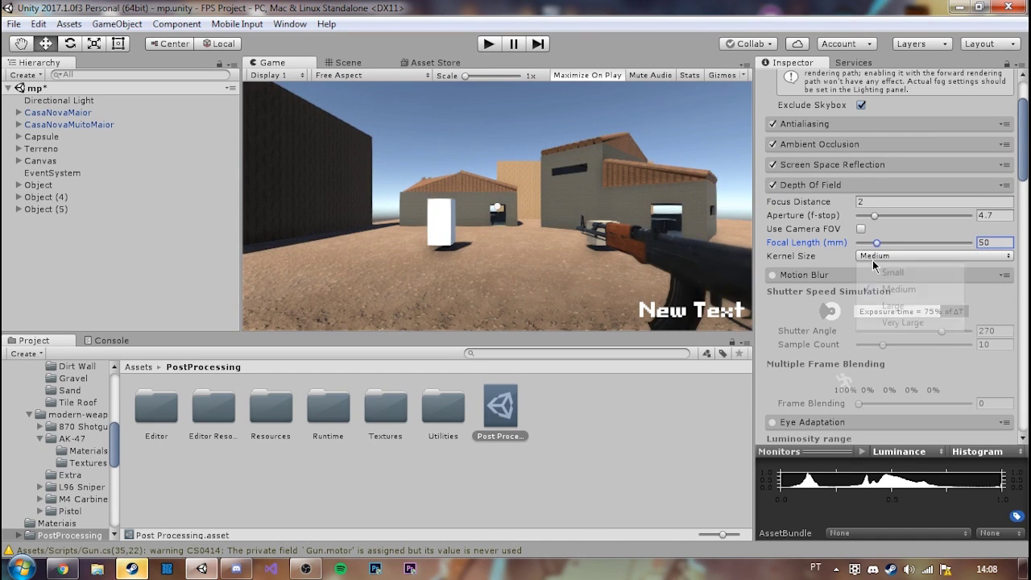
left_click(889, 321)
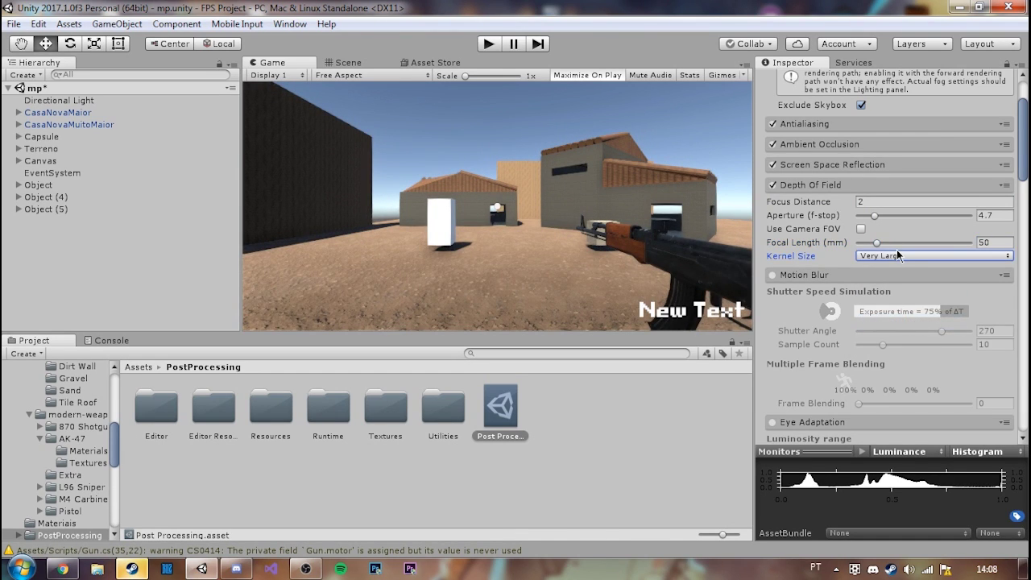
left_click(897, 256)
left_click(895, 305)
left_click(842, 189)
left_click(773, 206)
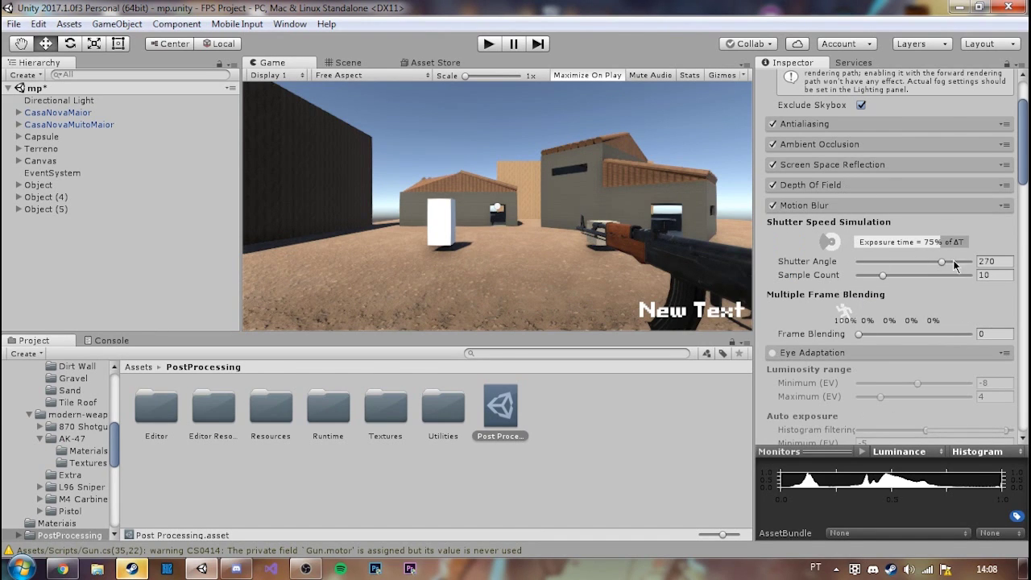
- Lower Motion Blur's shutter angle to about 221 and switch on Eye Adaptation
left_click_drag(945, 265, 935, 265)
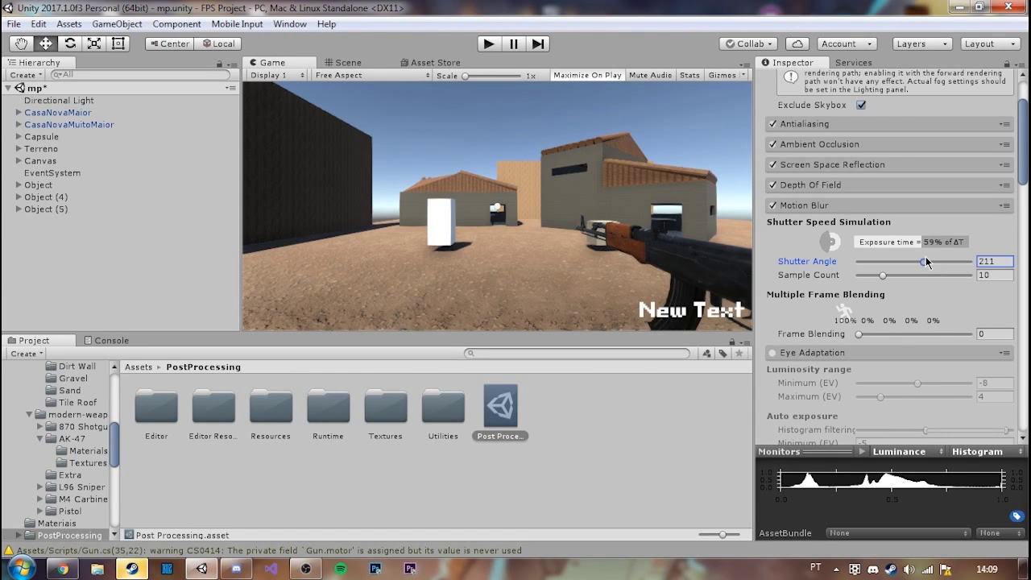
left_click(852, 205)
left_click(772, 227)
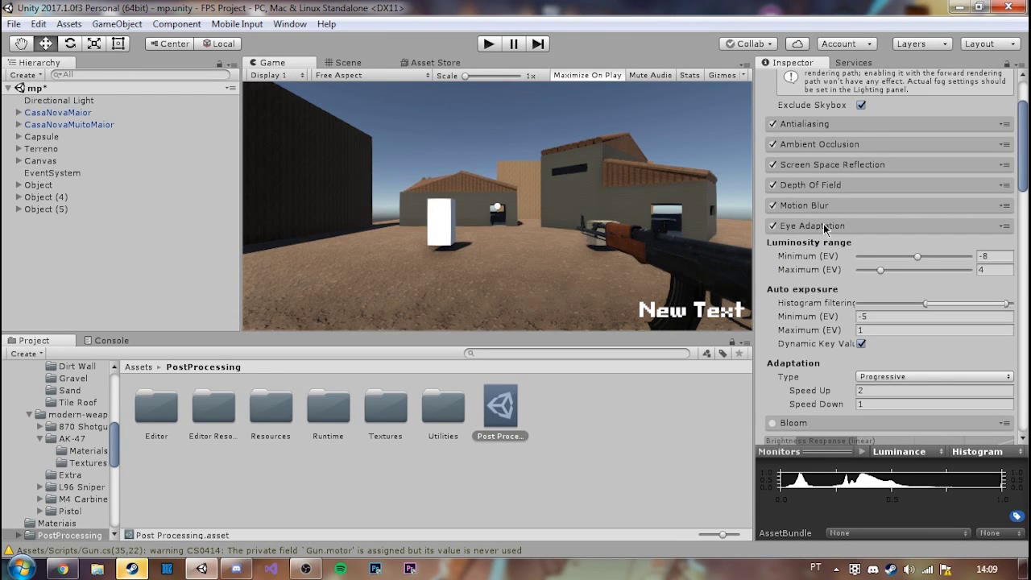
left_click(830, 228)
left_click(833, 228)
scroll(834, 224, "down", 2)
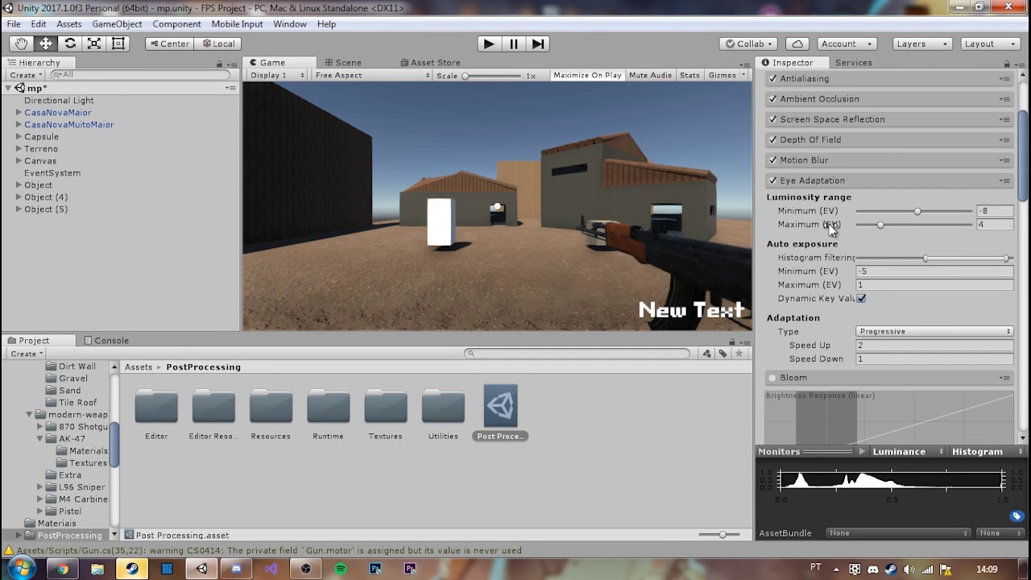
left_click(869, 185)
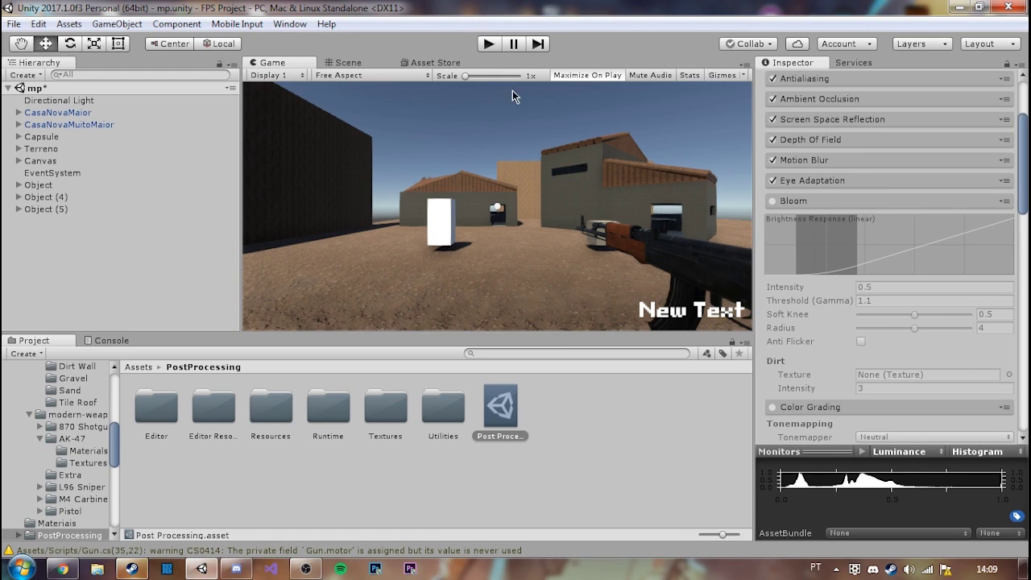
- Return to the post-processing profile and enable Bloom
left_click(72, 100)
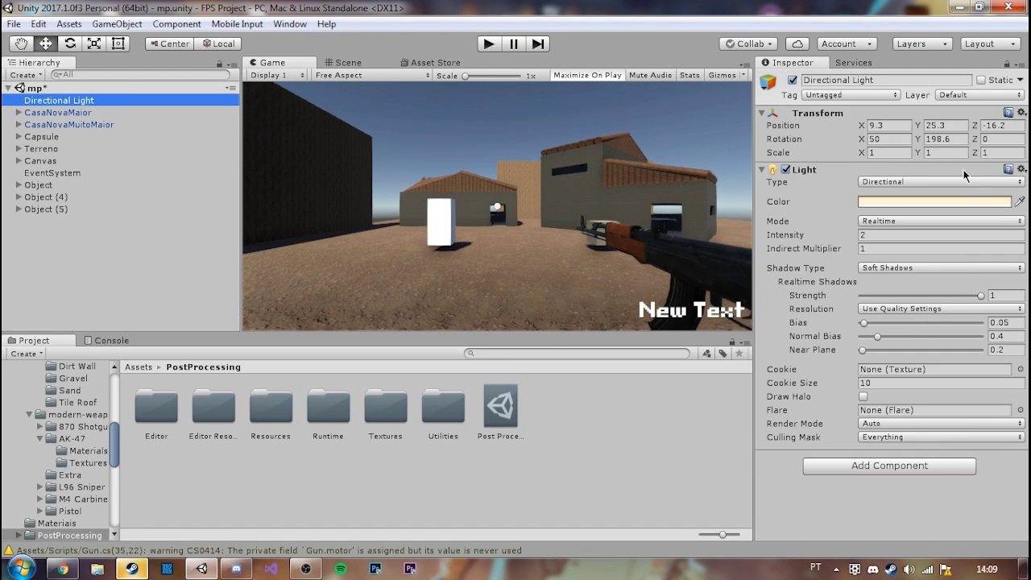
left_click(501, 407)
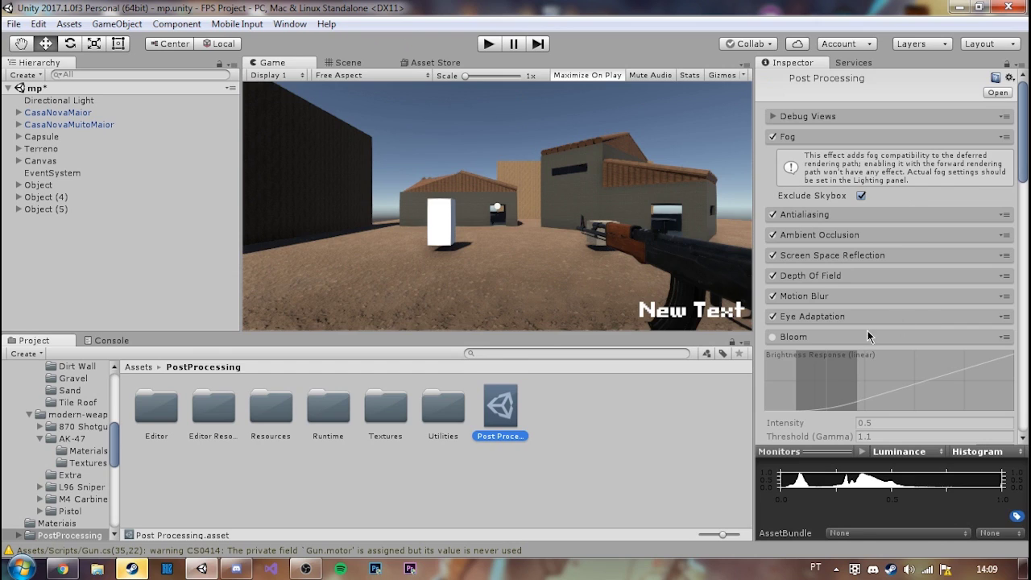
left_click(772, 336)
scroll(1015, 278, "down", 2)
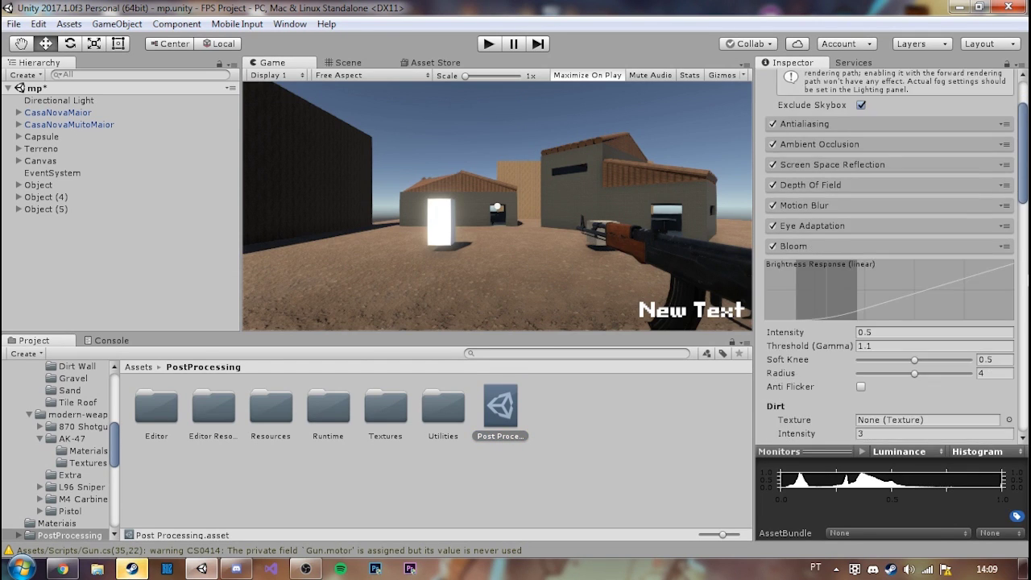
scroll(1015, 278, "down", 3)
- Set Bloom intensity to 1 and threshold to 1.2
left_click(862, 197)
type("1.1")
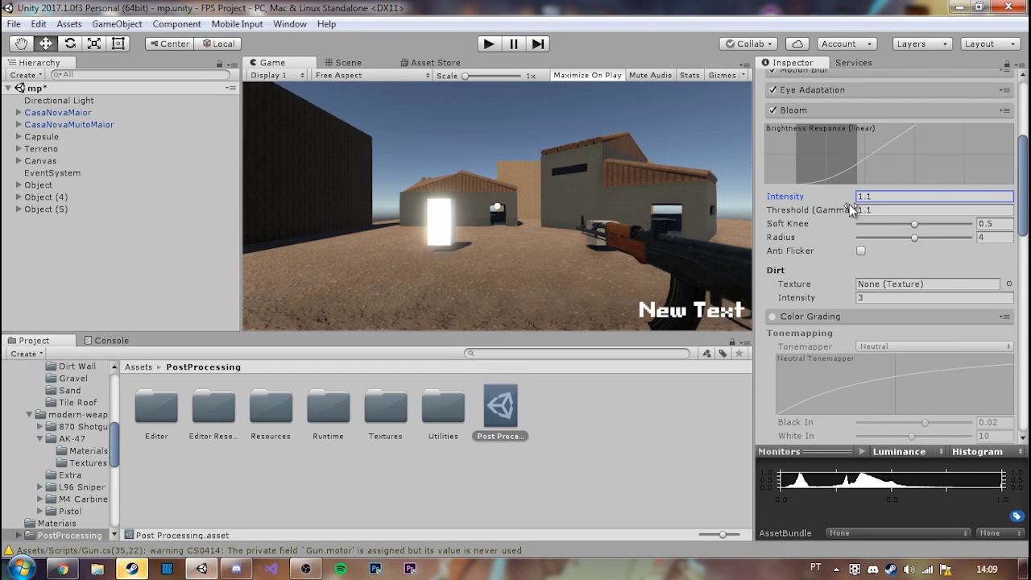
left_click(904, 197)
type("1")
left_click_drag(841, 211, 840, 210)
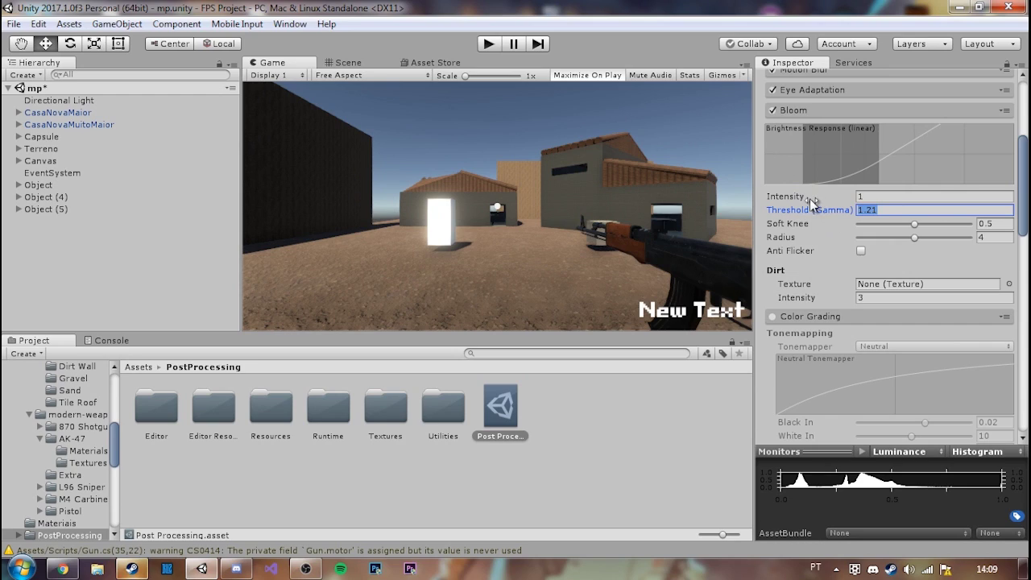
left_click_drag(810, 208, 820, 211)
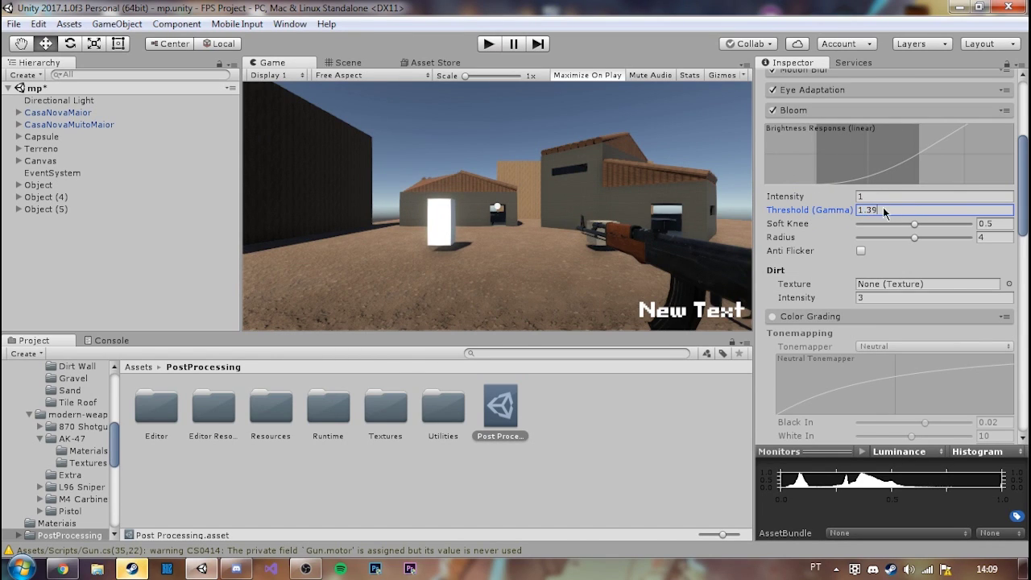
type("1.2")
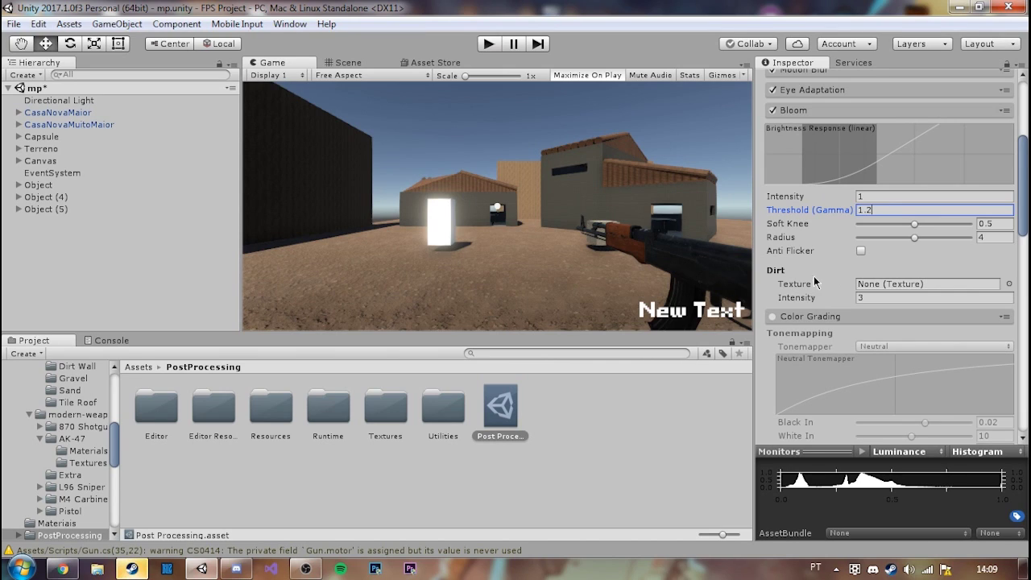
left_click(861, 251)
- Turn on Color Grading with the Filmic (ACES) tonemapper
left_click(860, 250)
left_click(826, 115)
left_click(773, 130)
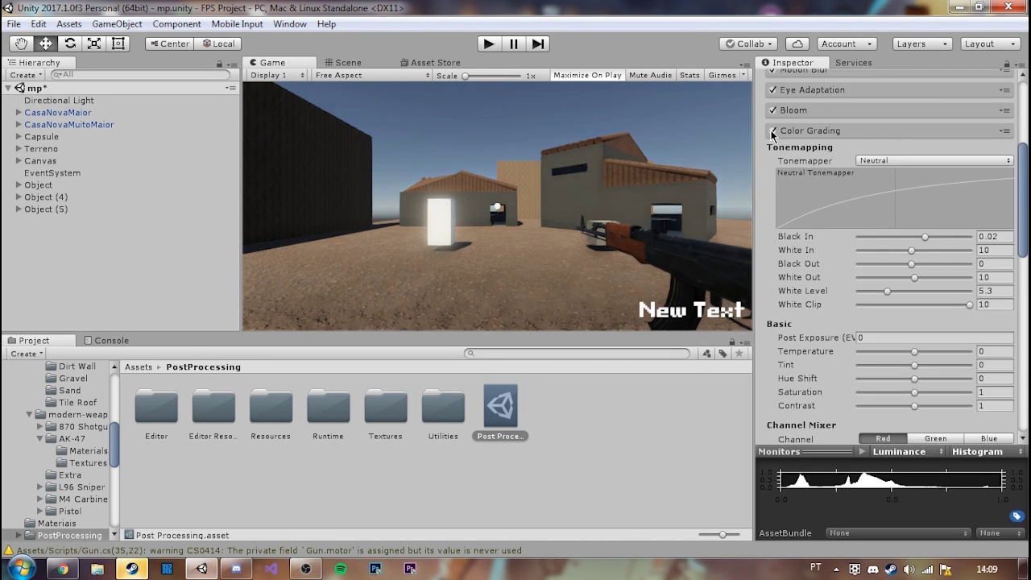
left_click(893, 160)
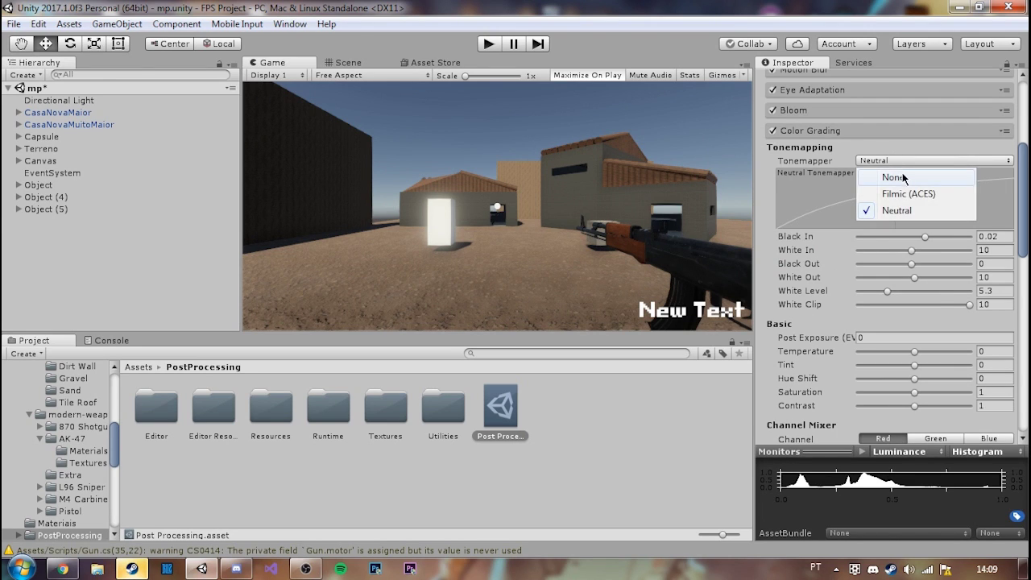
left_click(908, 195)
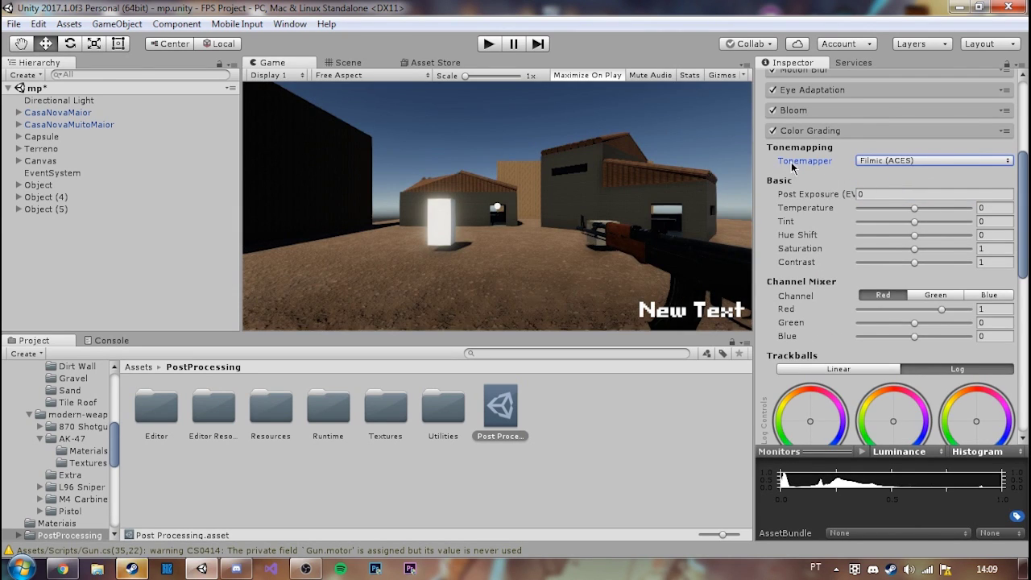
left_click(826, 132)
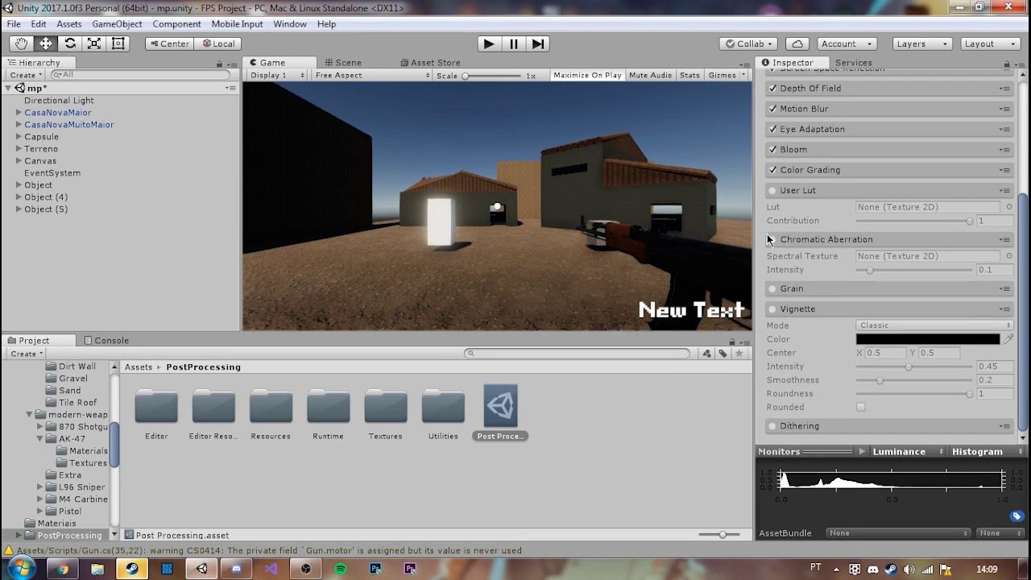
left_click(773, 191)
- Turn User Lut back off, enable Chromatic Aberration at intensity 1, and switch on Vignette
left_click(773, 191)
scroll(770, 246, "up", 1)
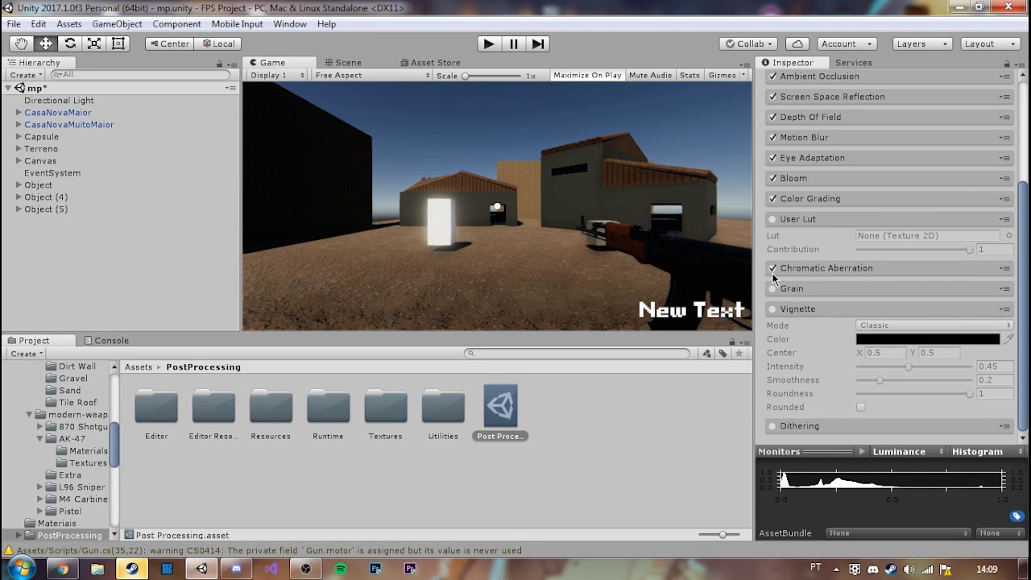
left_click(818, 267)
left_click(773, 268)
left_click_drag(868, 299, 971, 299)
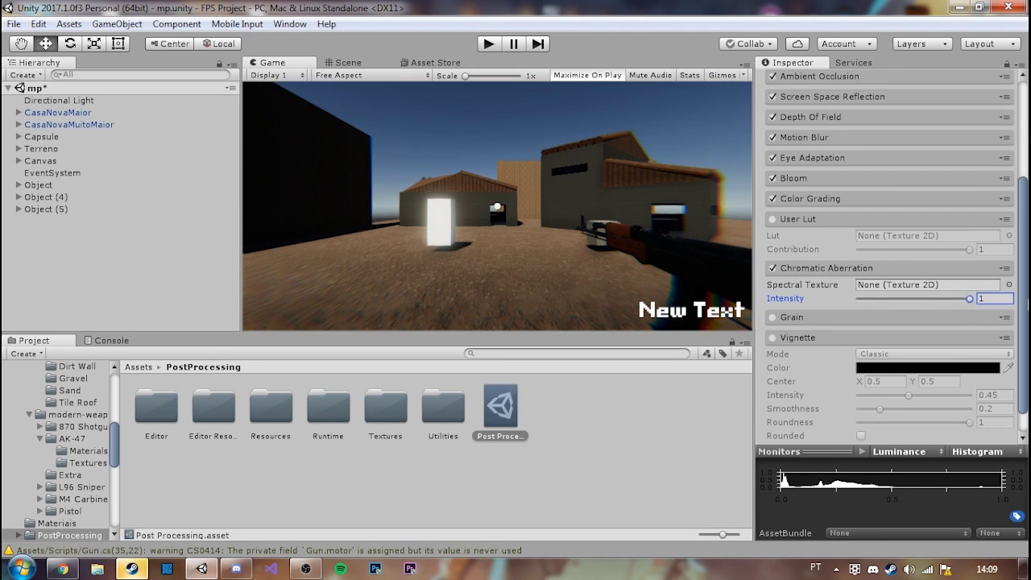
scroll(859, 337, "down", 1)
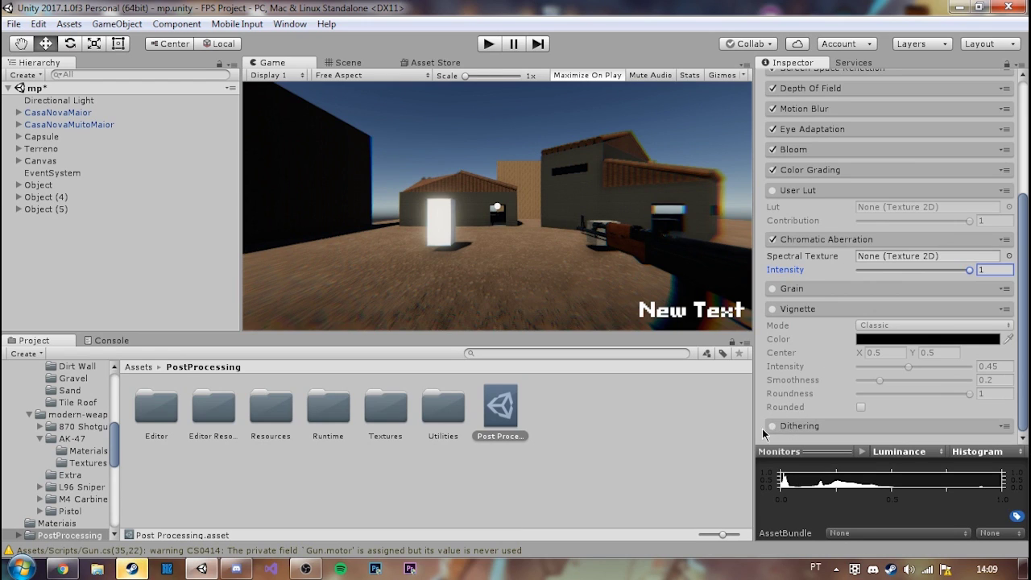
scroll(777, 310, "up", 3)
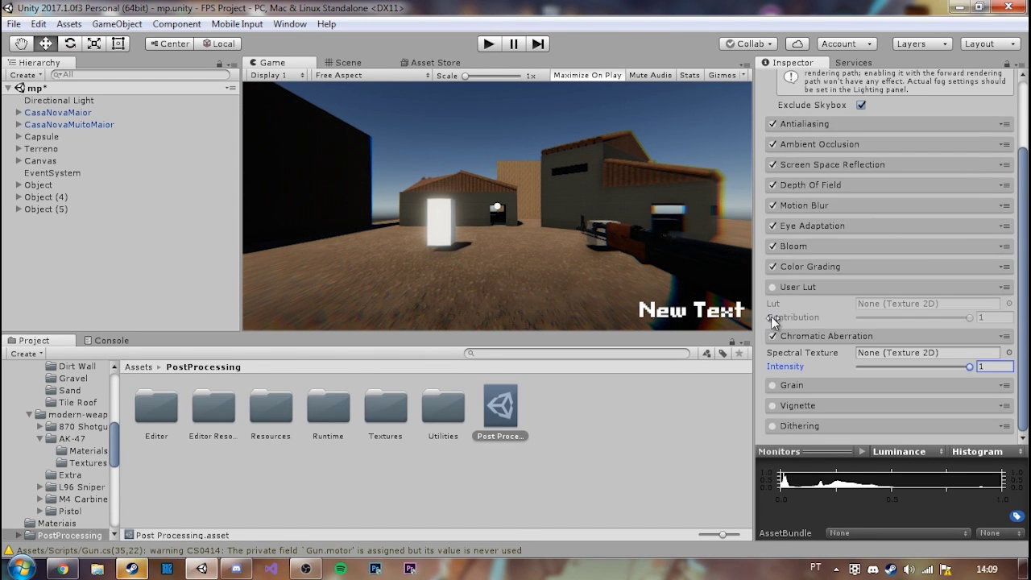
left_click(775, 405)
- Keep Vignette in Classic mode with a black colour, then enter Play mode
scroll(788, 405, "down", 3)
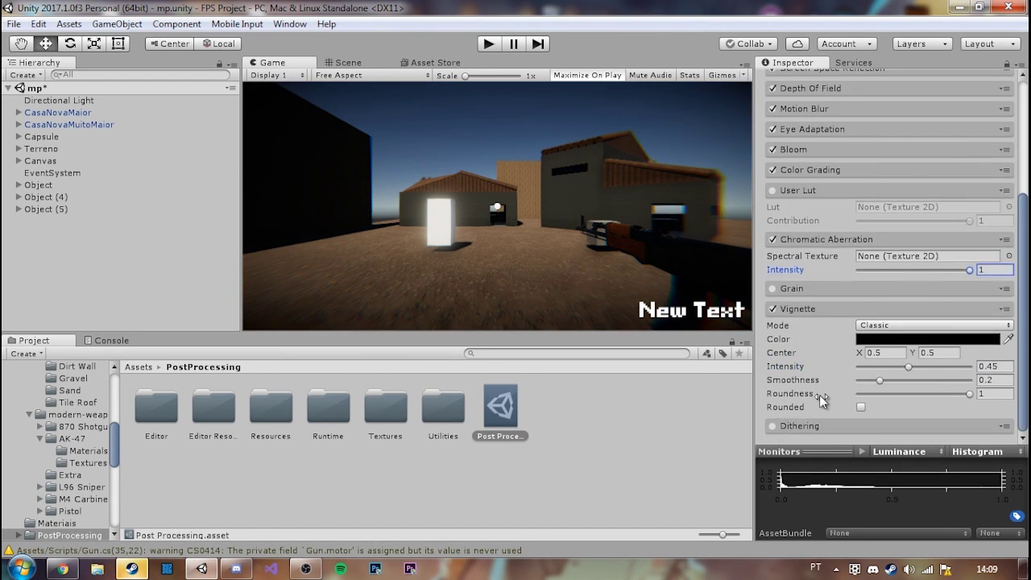
left_click(895, 325)
left_click(895, 361)
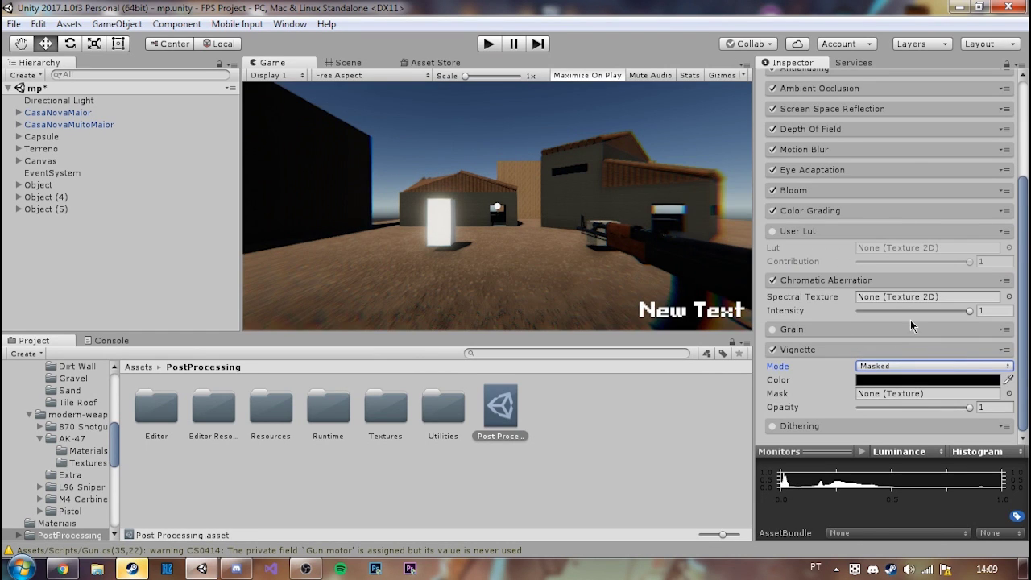
left_click(886, 366)
left_click(887, 381)
left_click(888, 381)
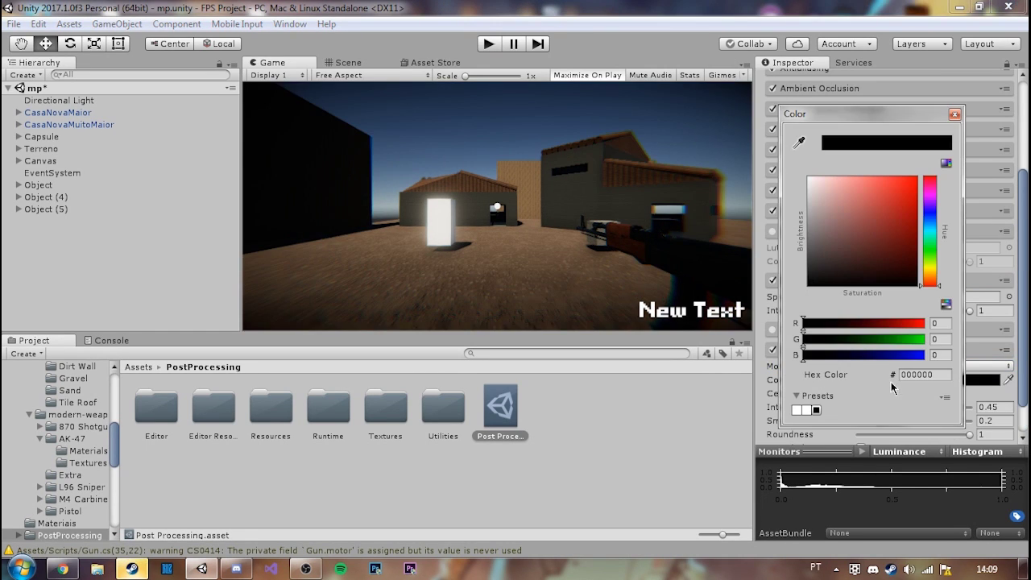
left_click_drag(840, 258, 1016, 169)
left_click(800, 142)
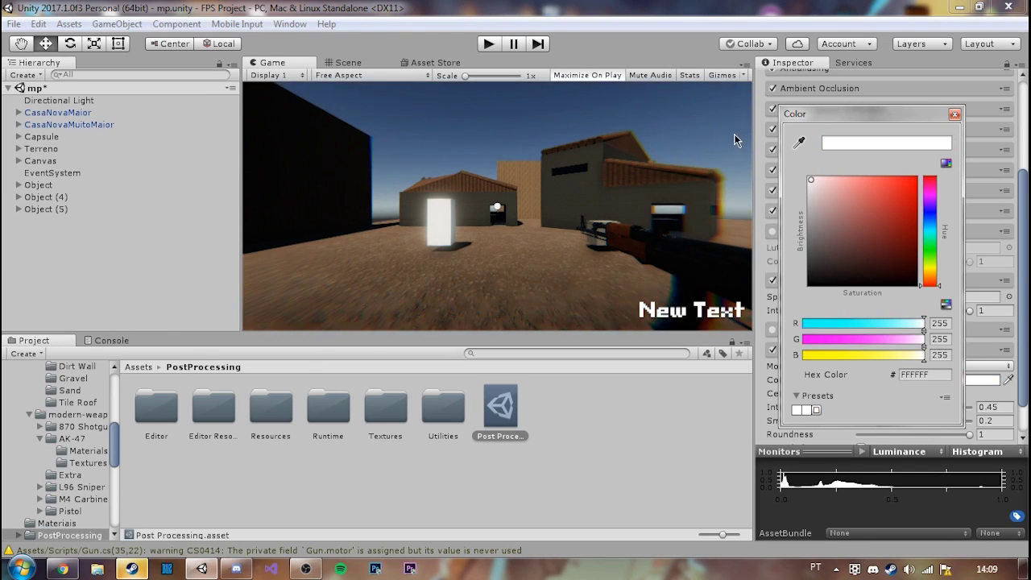
left_click(748, 330)
left_click(955, 115)
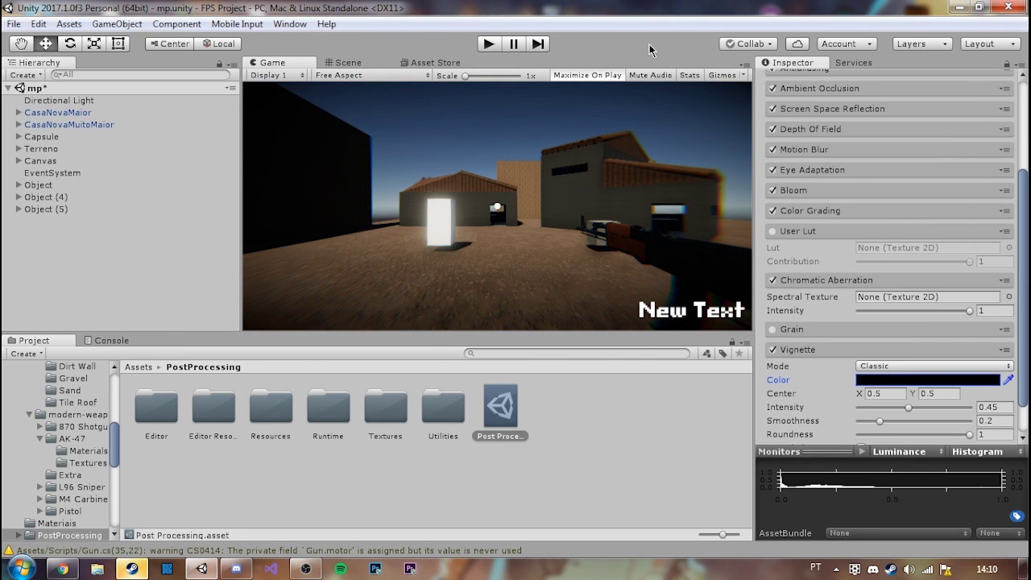
left_click(490, 46)
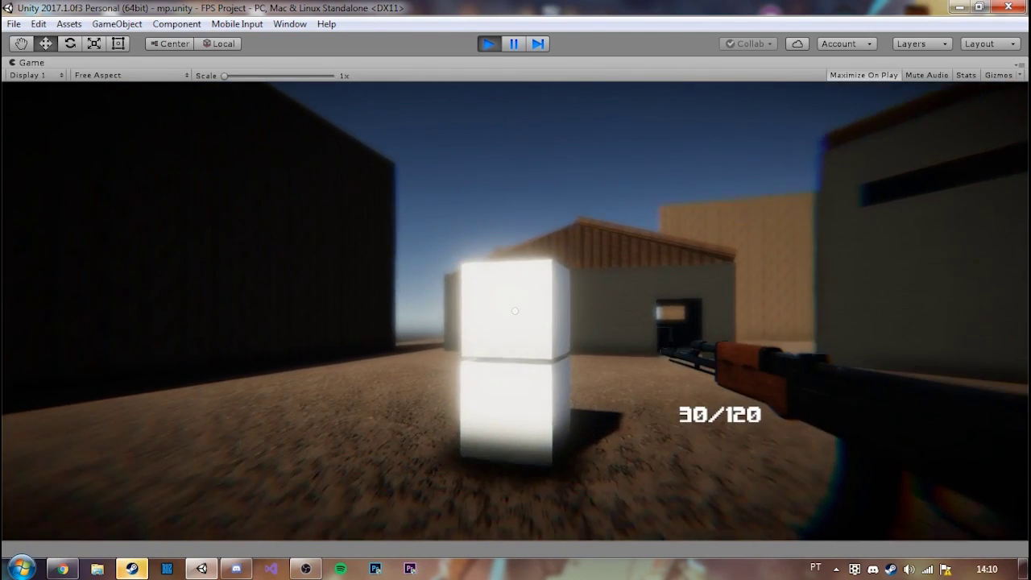
- Shoot repeatedly at the white and stone cubes, reloading in between
left_click(515, 311)
left_click(515, 311)
left_click(515, 311)
left_click(515, 311)
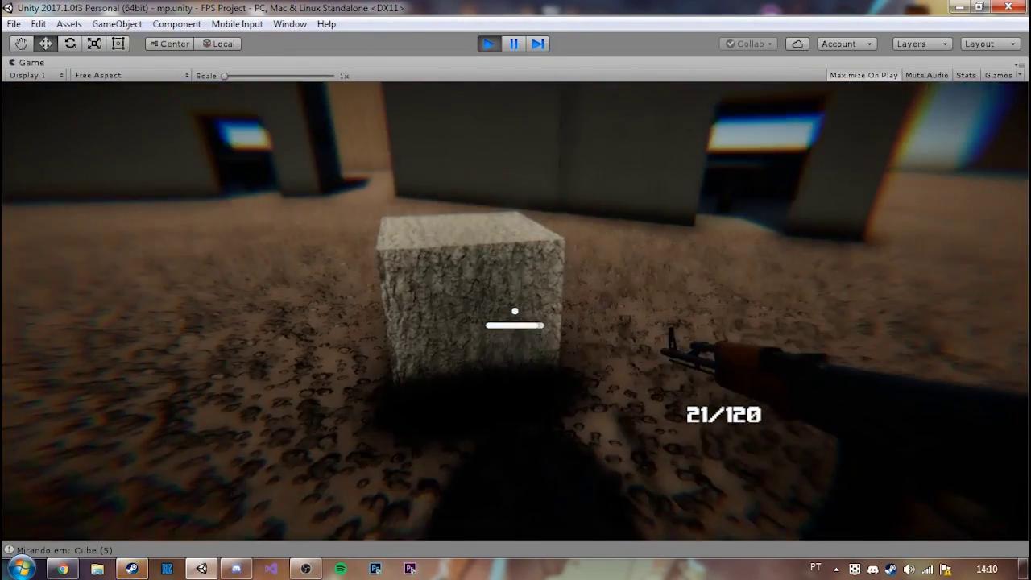
key("r")
left_click(514, 311)
left_click(515, 311)
left_click(515, 311)
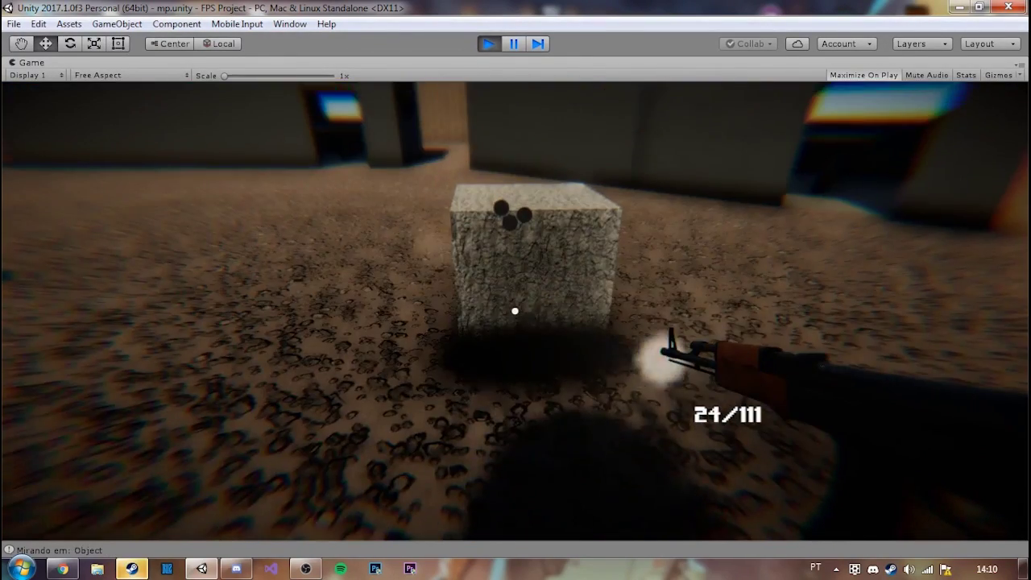
left_click(515, 311)
left_click(515, 311)
left_click(515, 311)
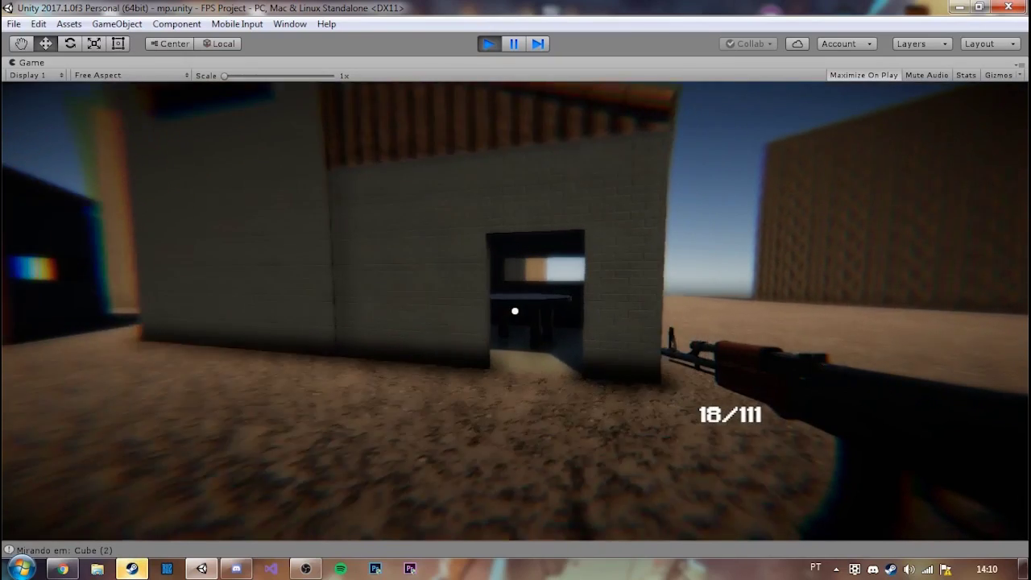
- Walk through the dark room and outdoors to the stacked cubes, firing, then stop Play mode
key("w")
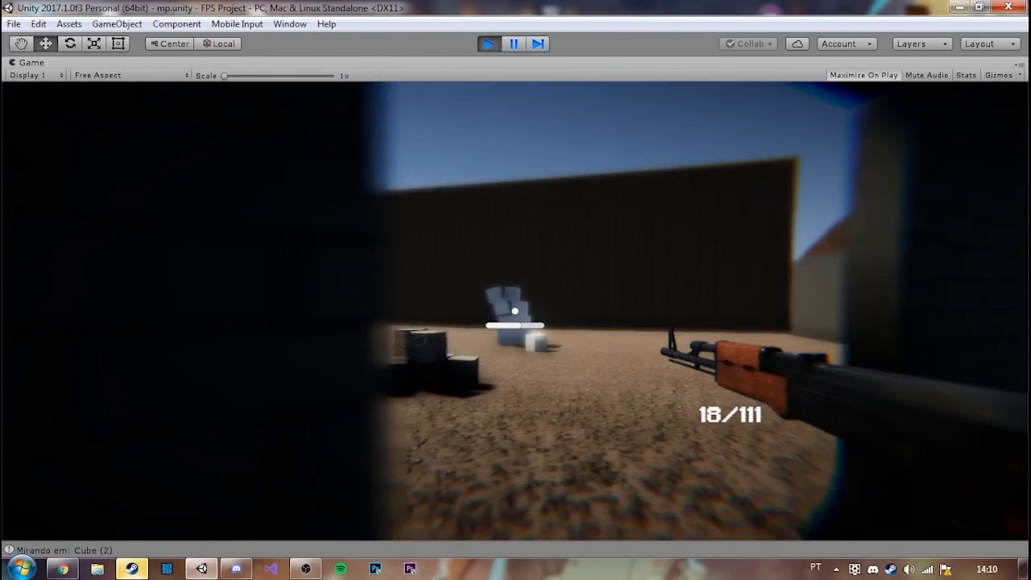
key("r")
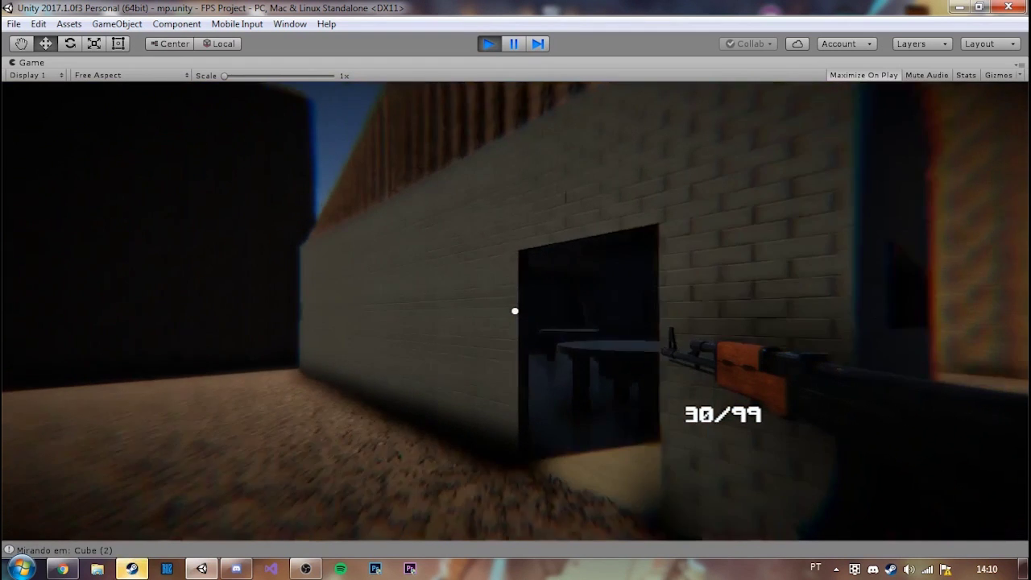
left_click(515, 311)
key("w")
left_click(515, 311)
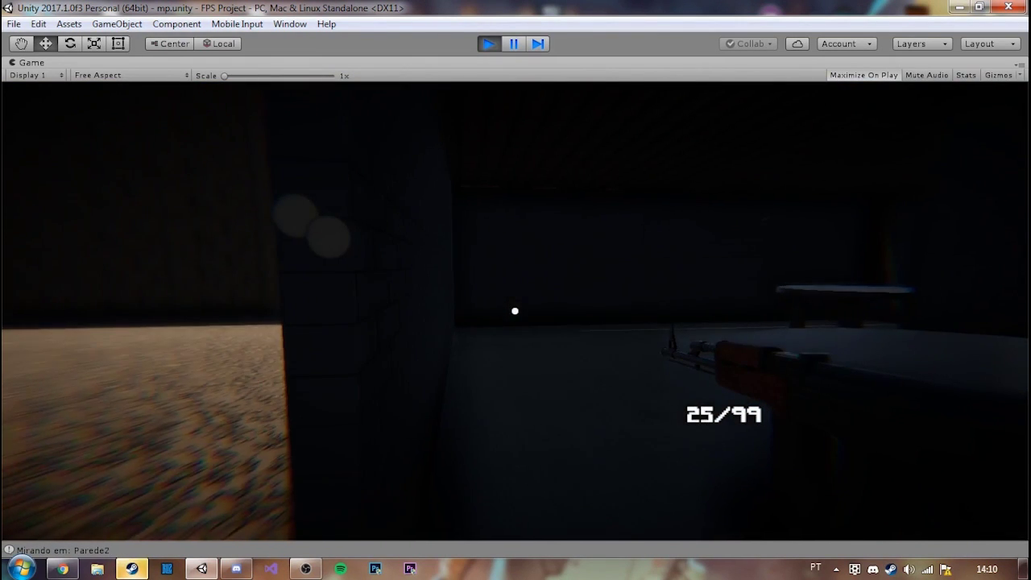
key("w")
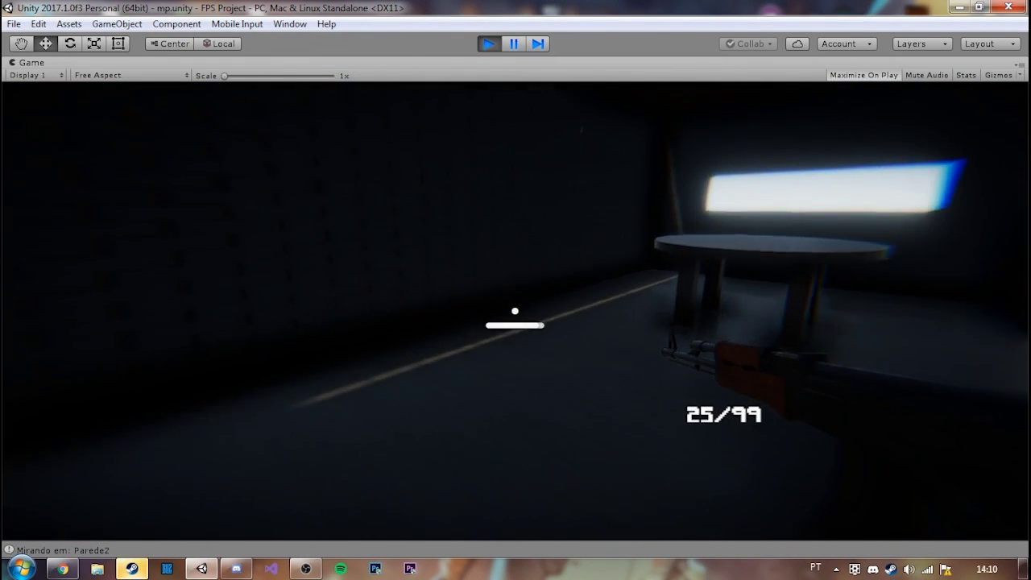
key("w")
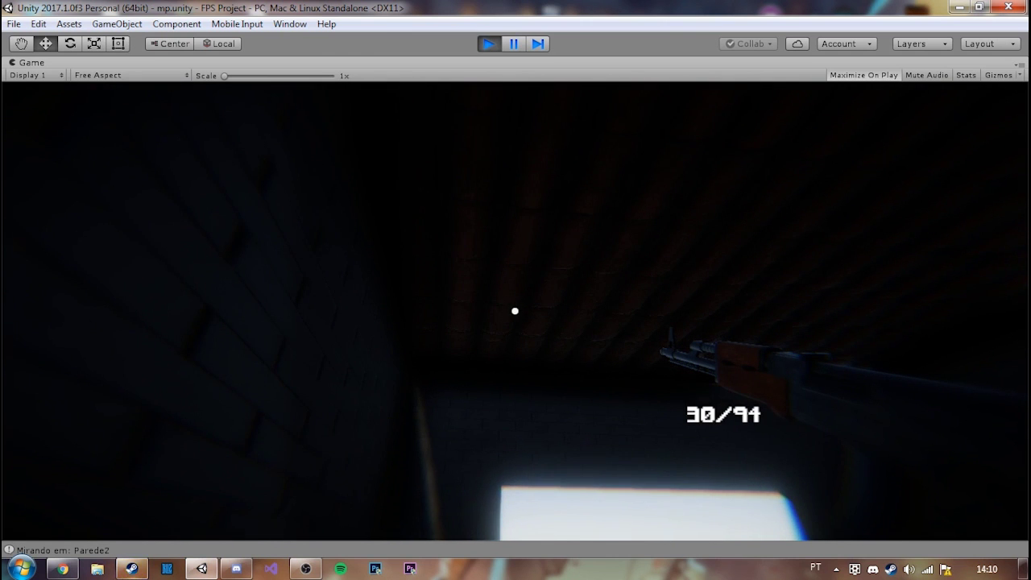
key("w")
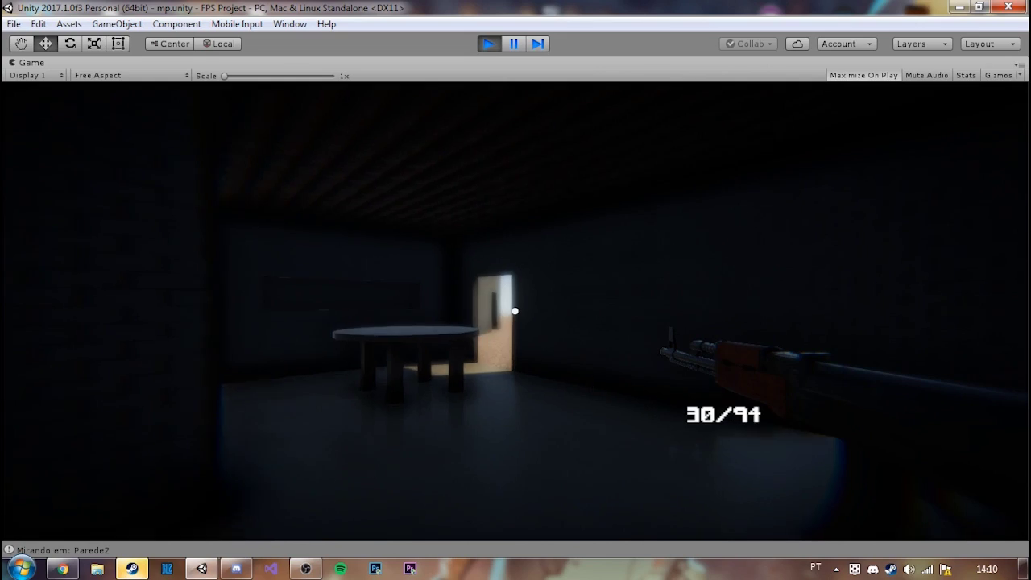
key("w")
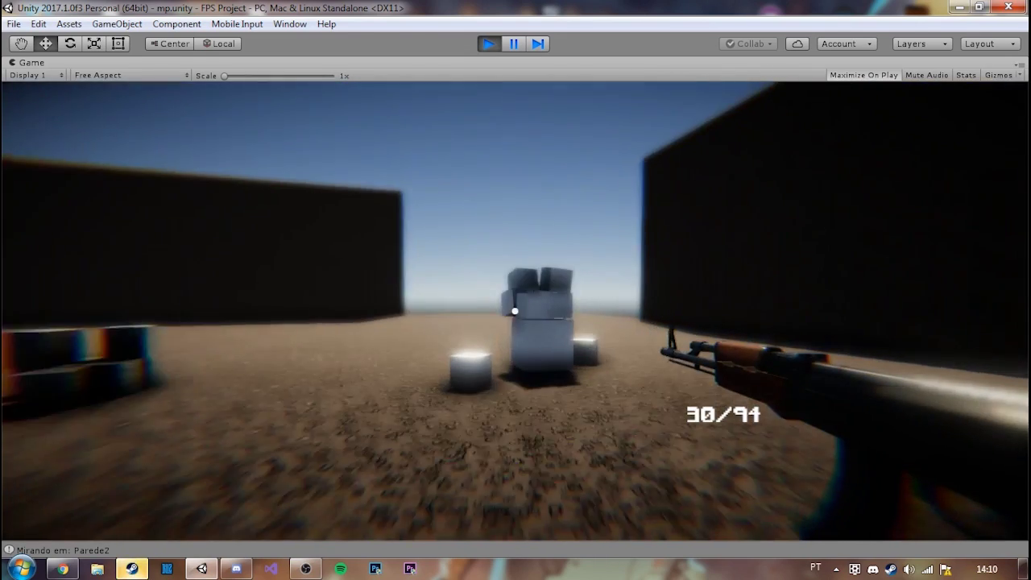
key("w")
left_click_drag(515, 311, 515, 311)
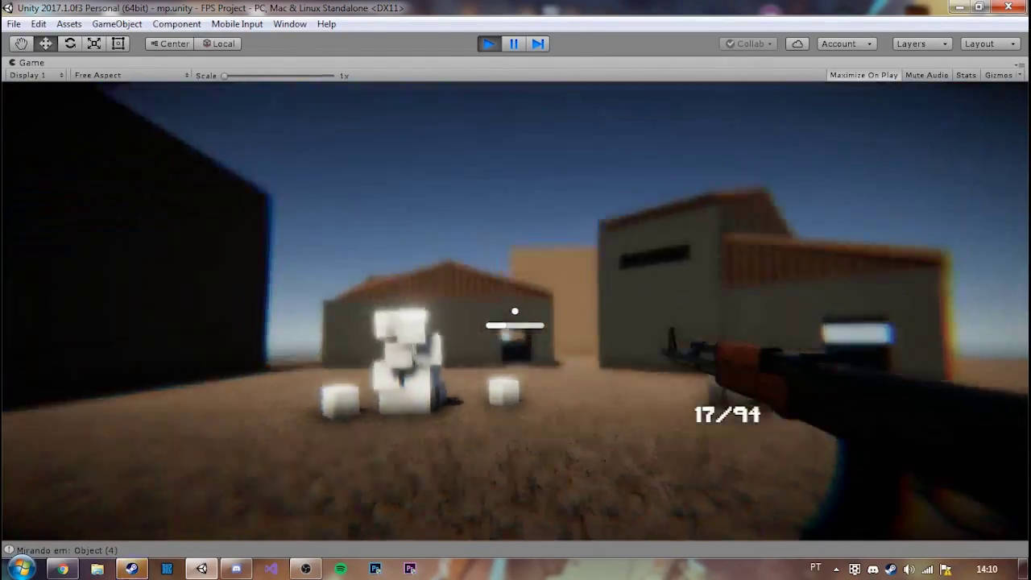
key("r")
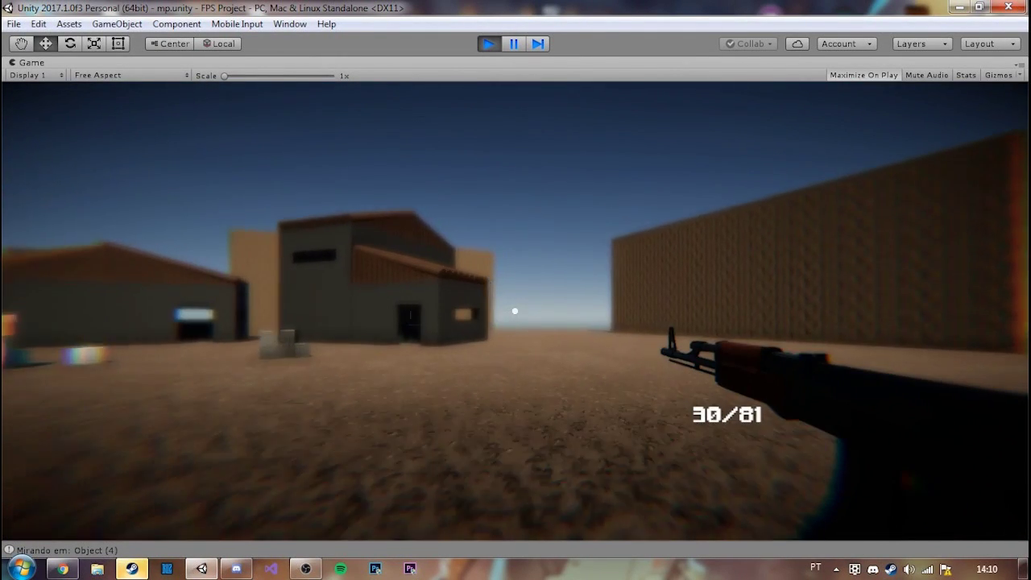
left_click(515, 311)
left_click(514, 311)
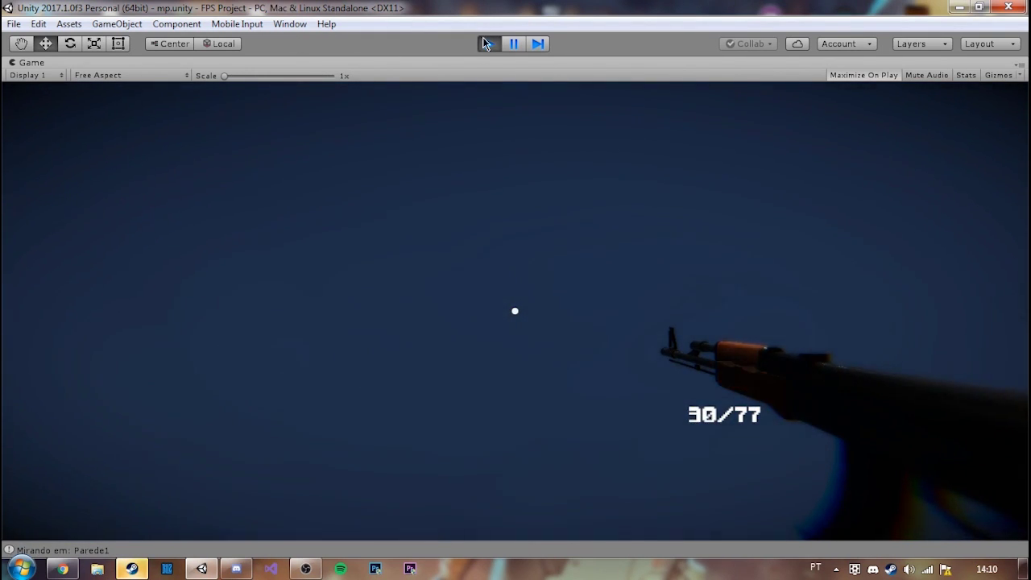
left_click(488, 43)
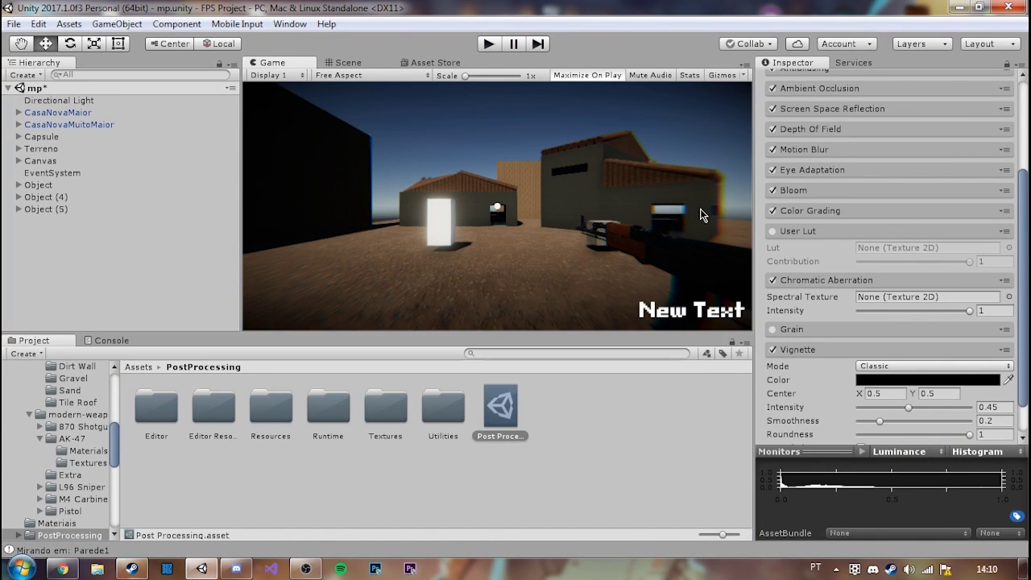
- Toggle User Lut on and back off, then enable Grain
left_click(773, 232)
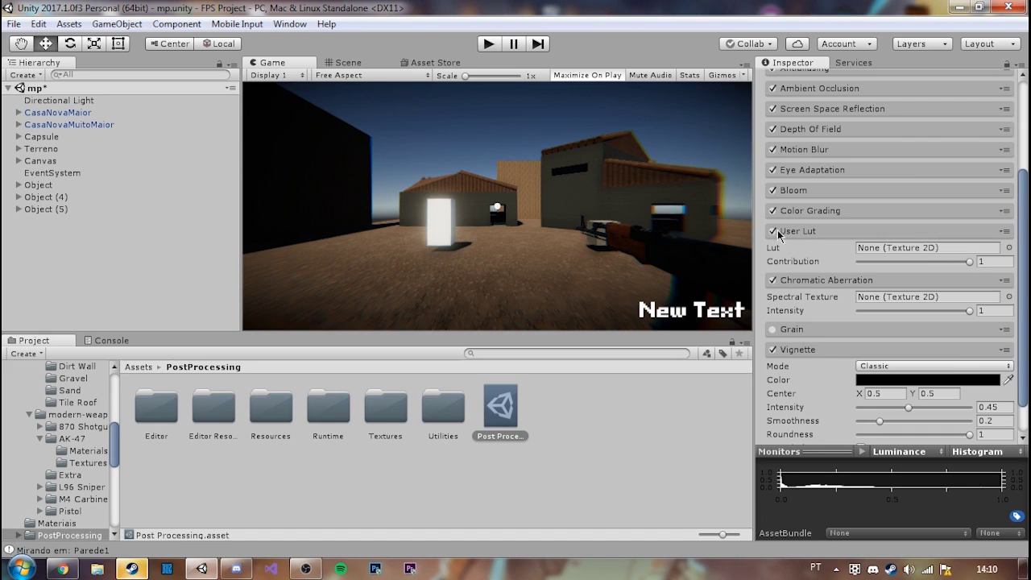
left_click(774, 232)
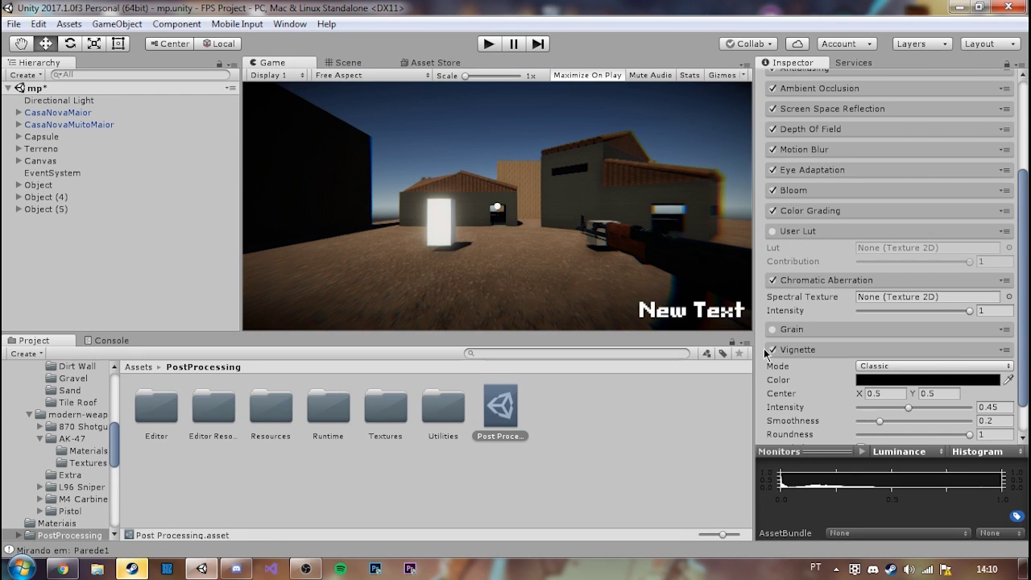
left_click(783, 332)
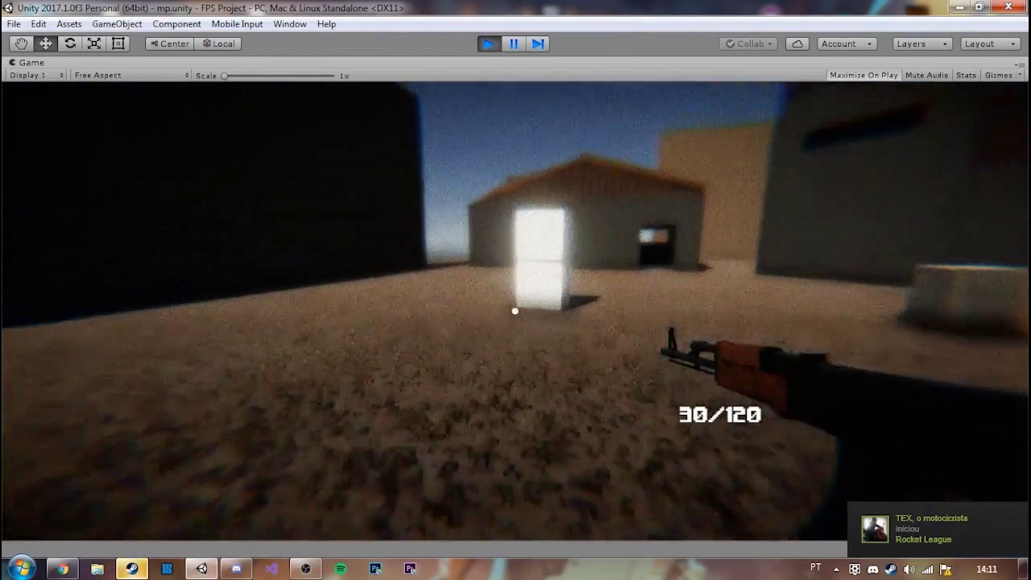
- Shoot at the building and white block, reload, then stop Play mode
left_click(515, 311)
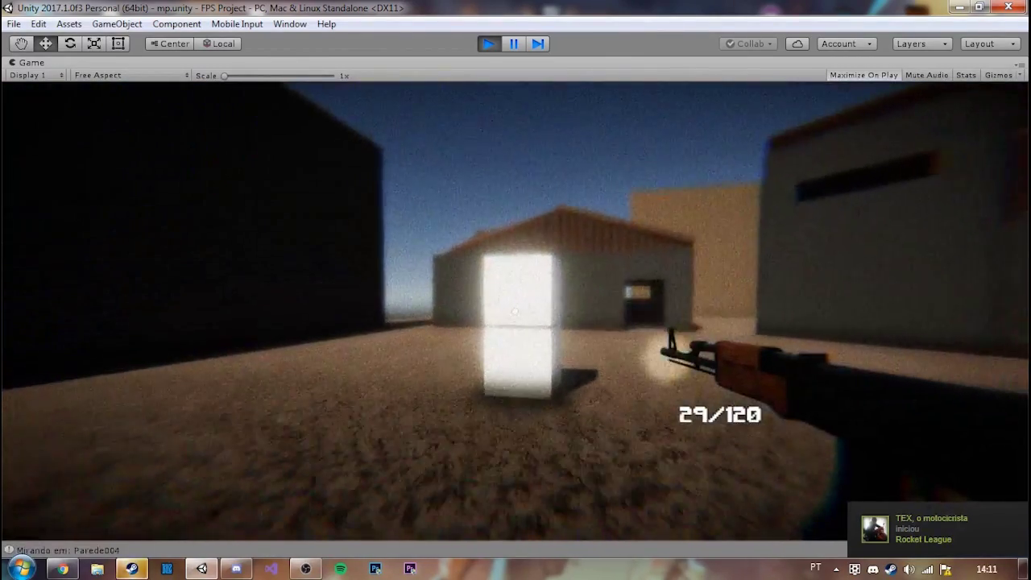
left_click(515, 311)
left_click(515, 311)
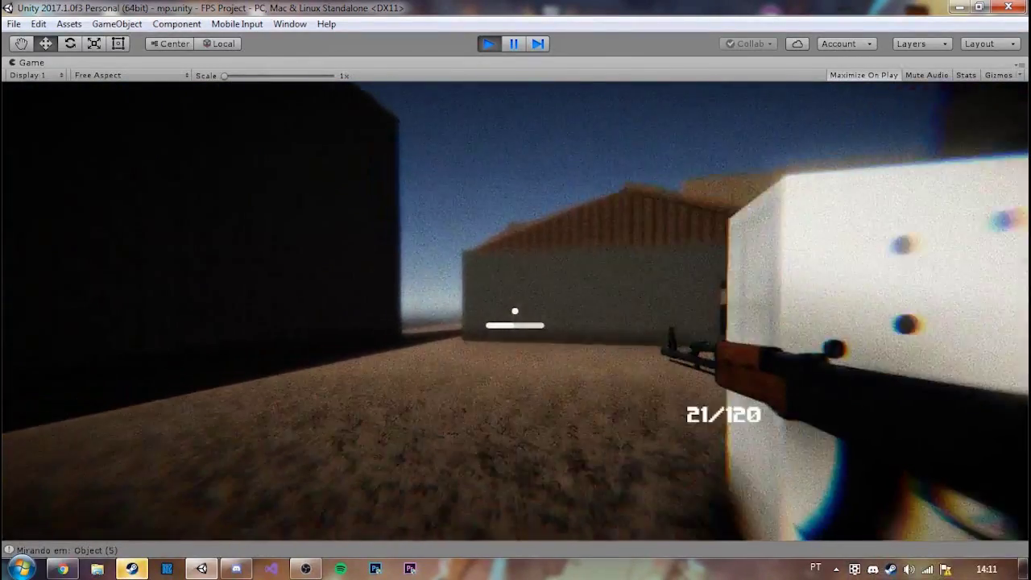
key("r")
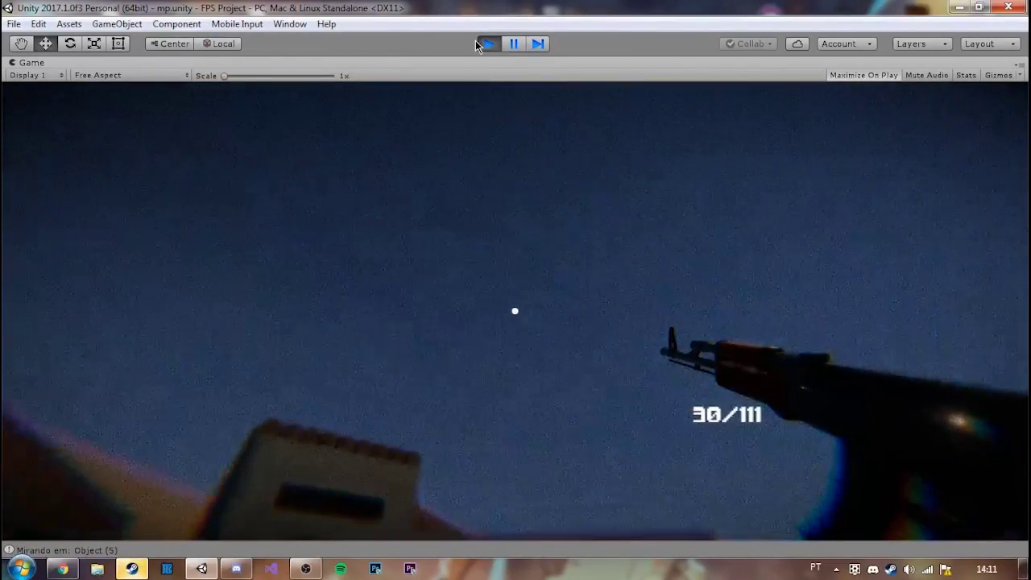
left_click(497, 48)
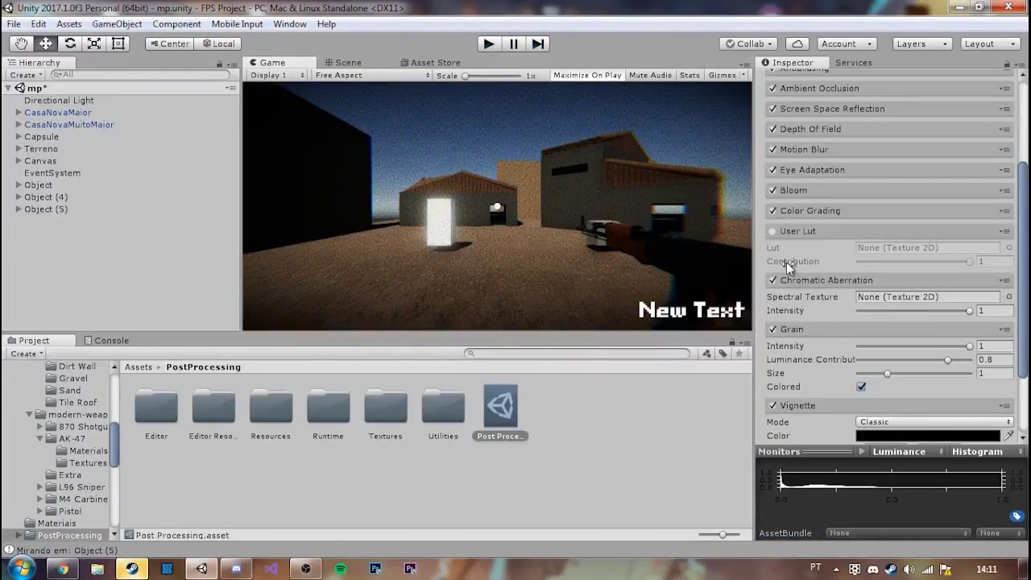
- Switch off Grain, briefly check the Dithering settings, then deselect the post-processing profile asset
left_click(772, 329)
scroll(779, 339, "down", 3)
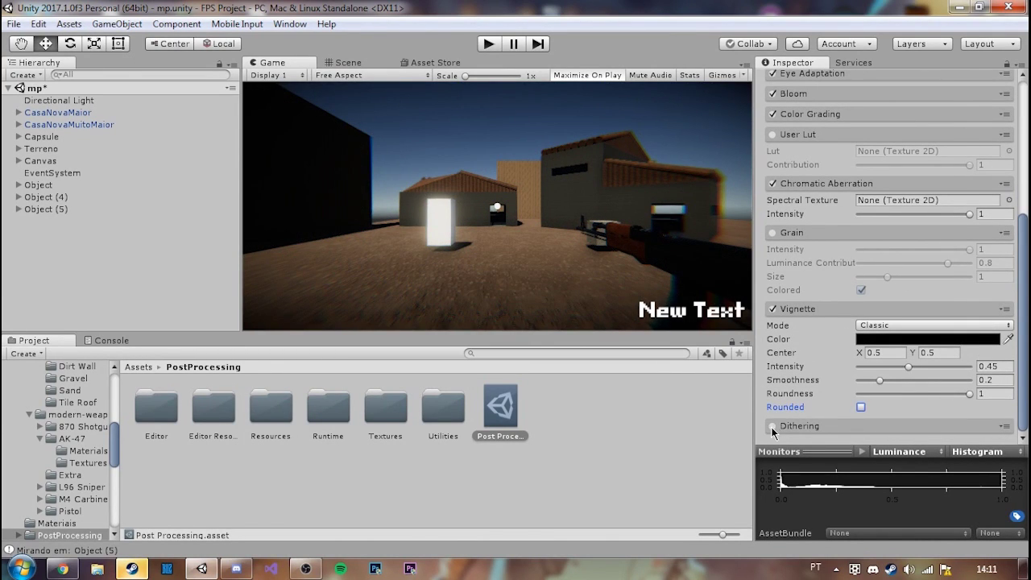
left_click(812, 427)
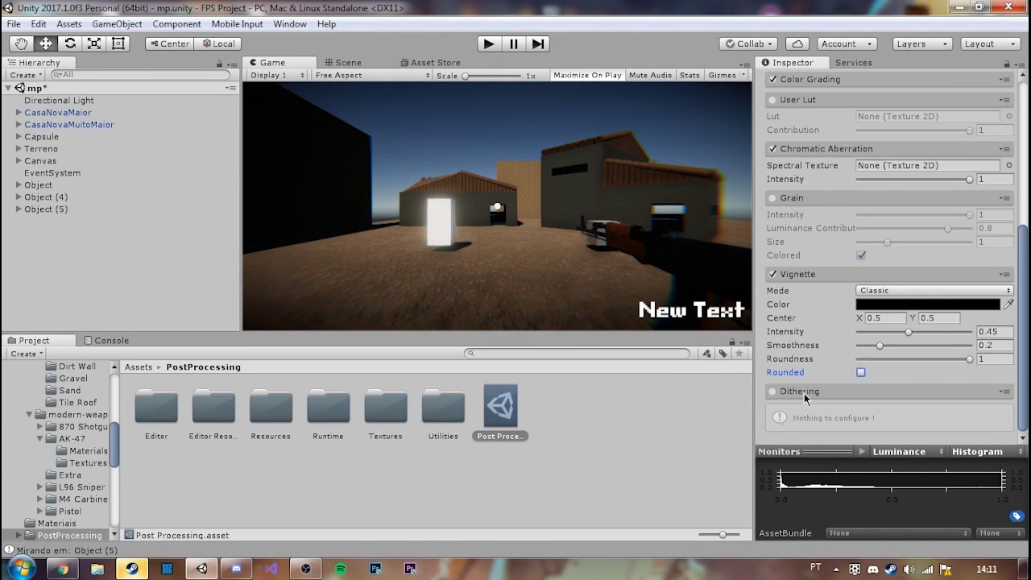
left_click(804, 393)
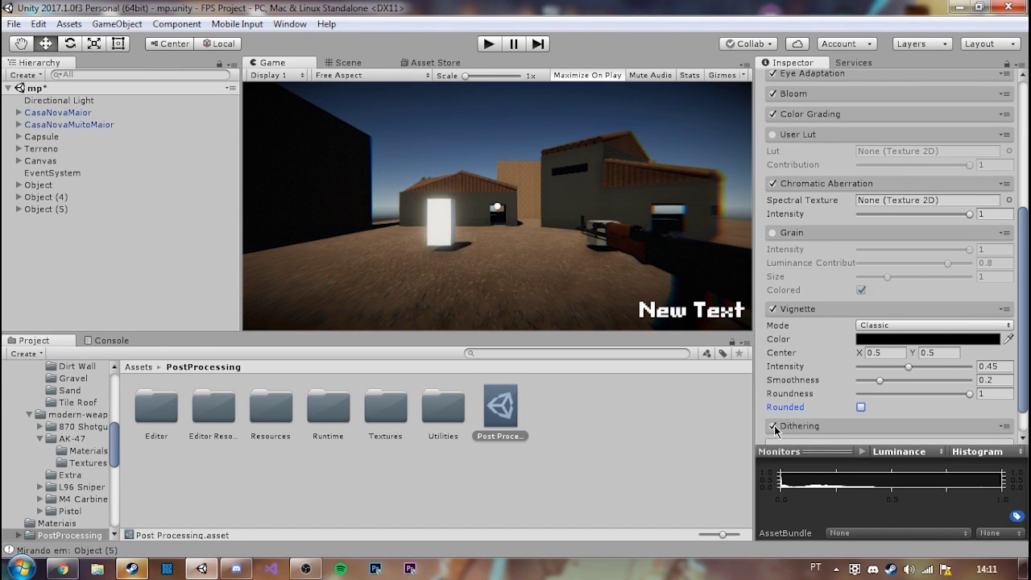
scroll(786, 228, "up", 8)
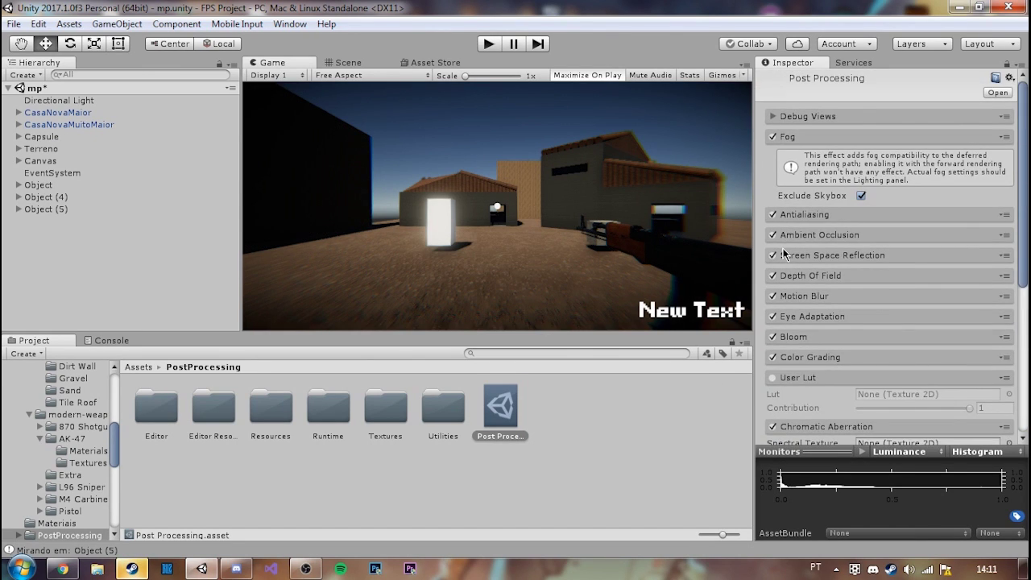
left_click(213, 236)
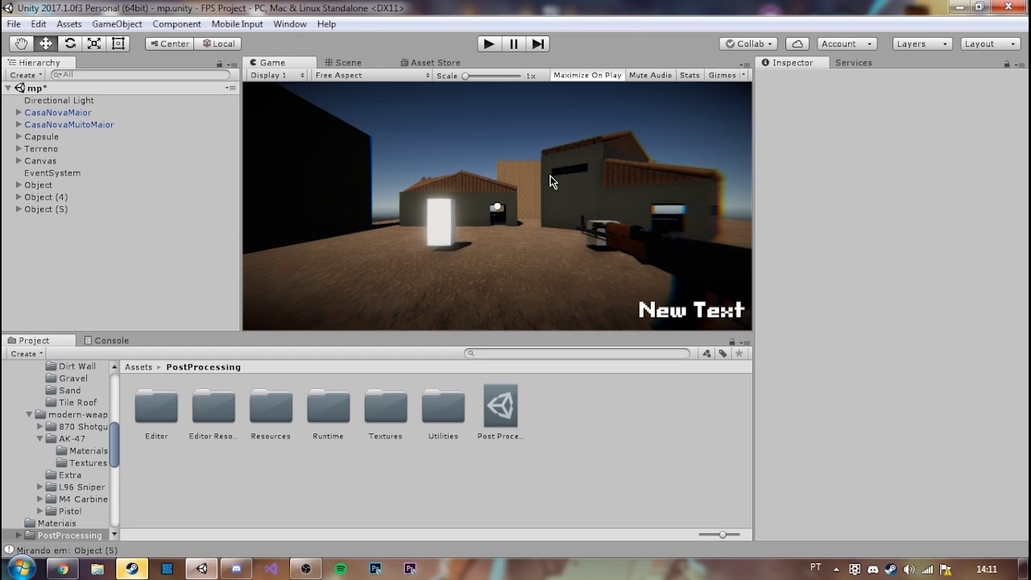